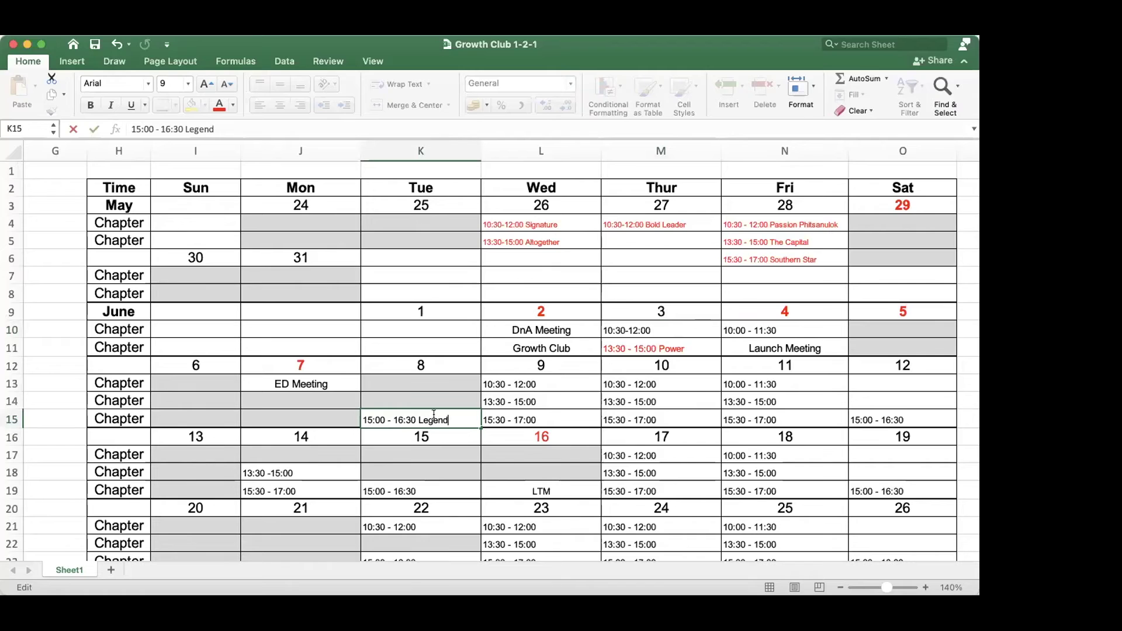
# Confirm the Legend entry for June 8 and append Ivory to the June 9 slot at 13:30 - 15:00.
pyautogui.press('Return')
pyautogui.click(450, 412)
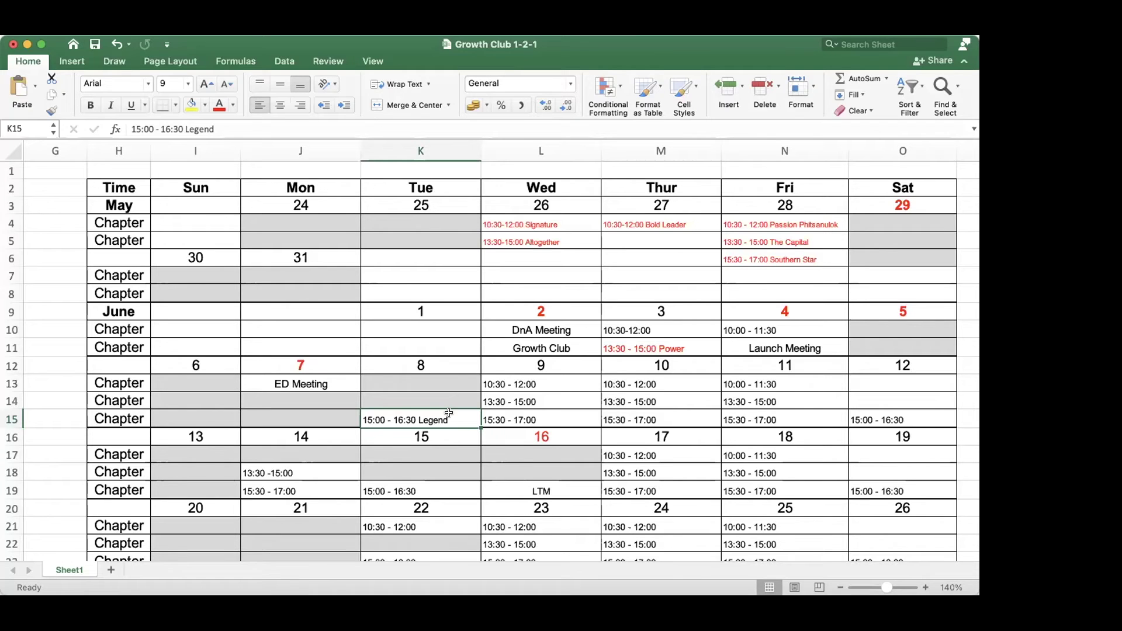
pyautogui.click(551, 398)
pyautogui.doubleClick(551, 397)
pyautogui.write('I')
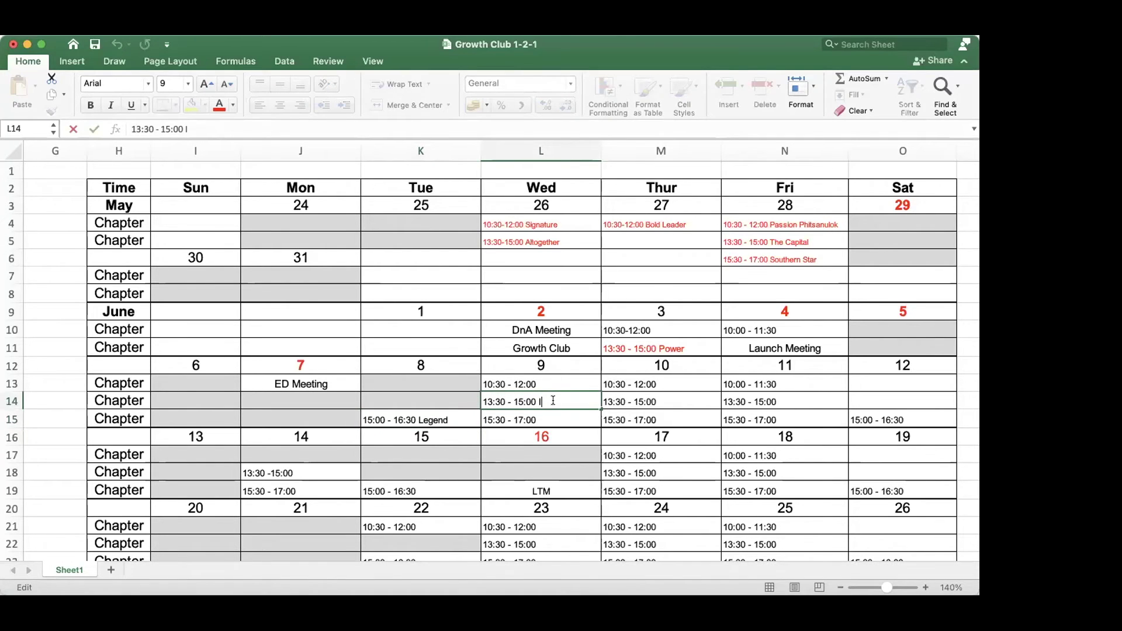
pyautogui.write('vory')
pyautogui.press('Return')
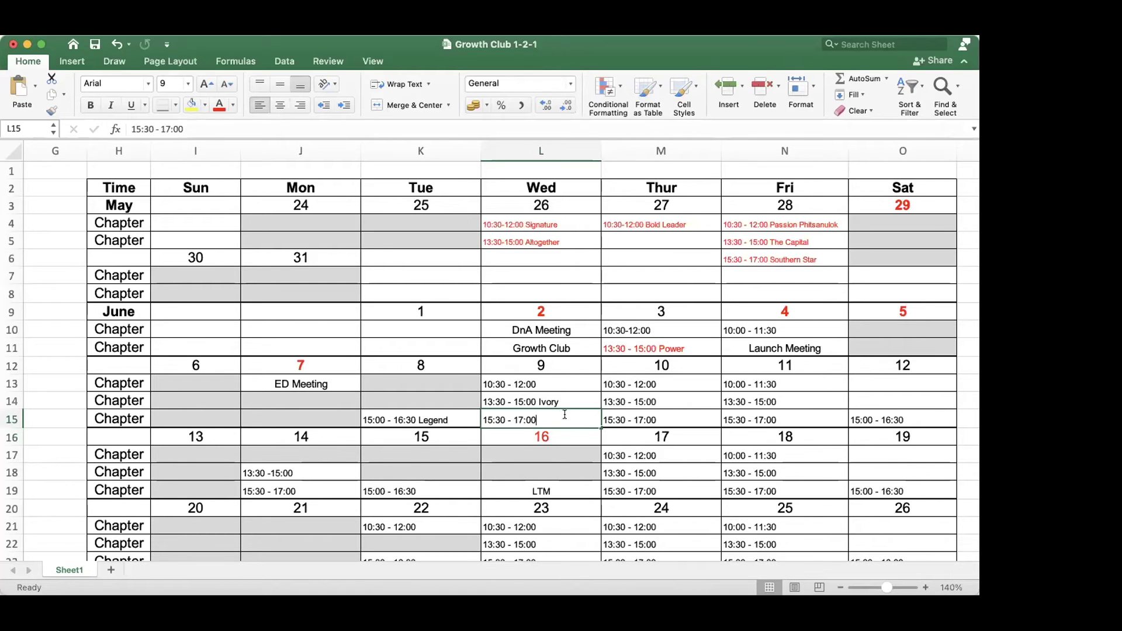
# Append Amazing to the June 9 slot at 15:30 - 17:00 and Leverage to that day's 10:30 - 12:00 slot.
pyautogui.doubleClick(563, 415)
pyautogui.write('Amazing')
pyautogui.press('Return')
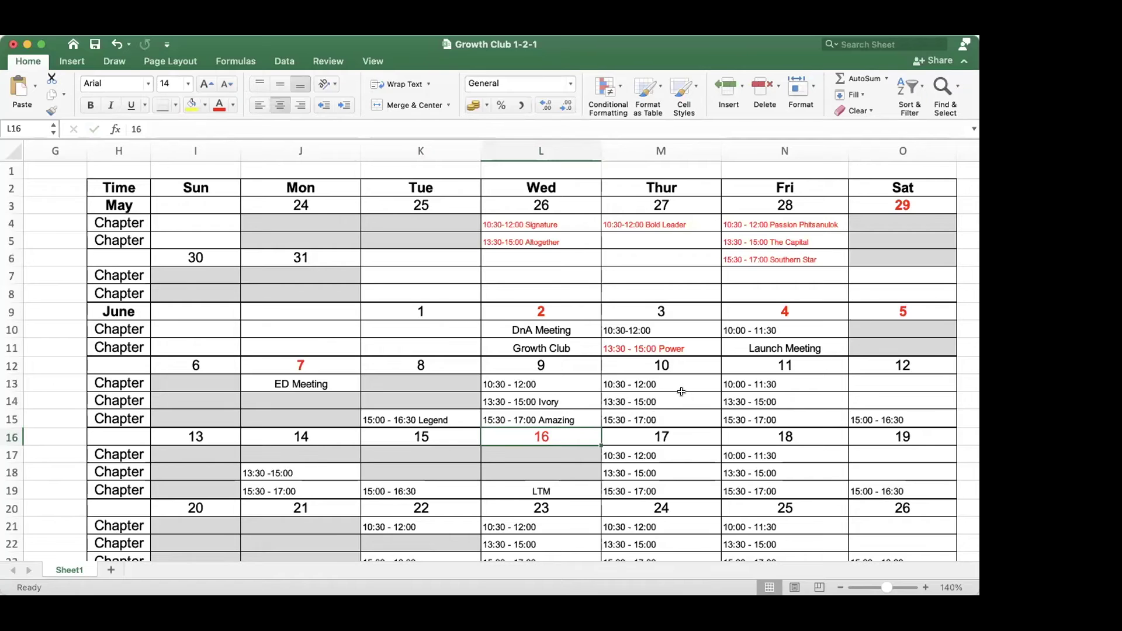
pyautogui.click(684, 396)
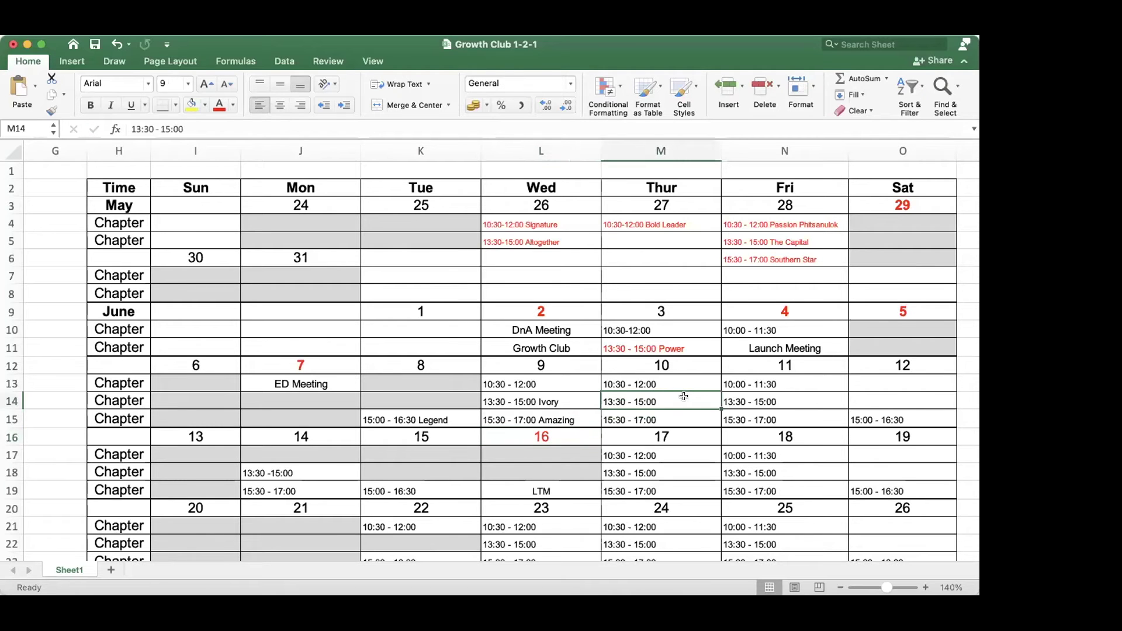
pyautogui.scroll(-1, 684, 396)
pyautogui.scroll(-1, 683, 396)
pyautogui.hscroll(1, 683, 396)
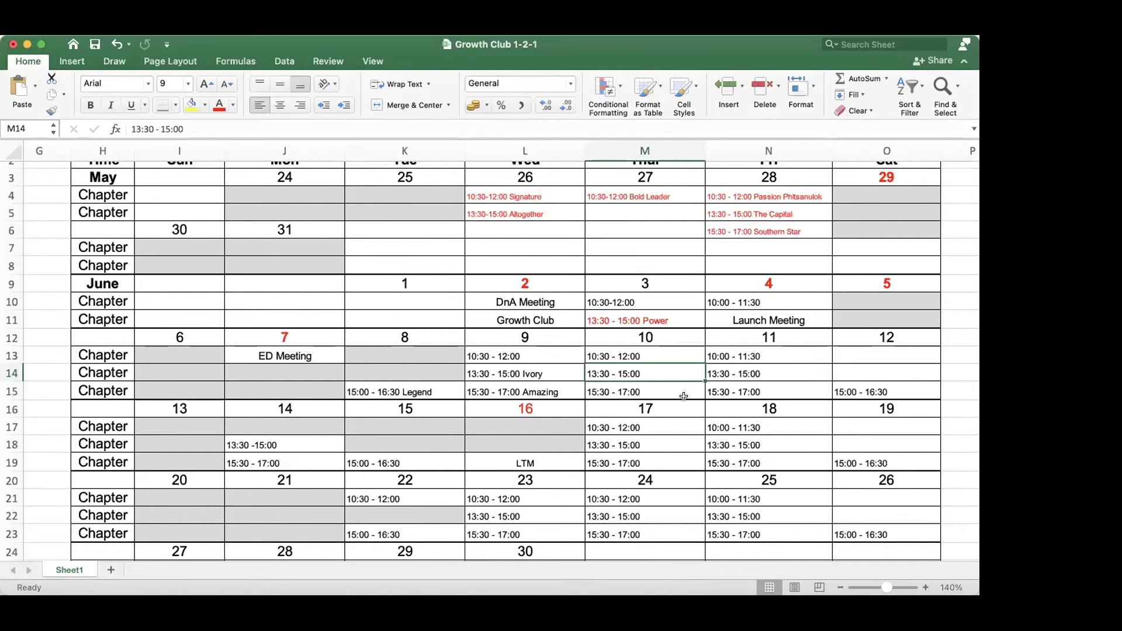
pyautogui.doubleClick(534, 356)
pyautogui.write('Leverage')
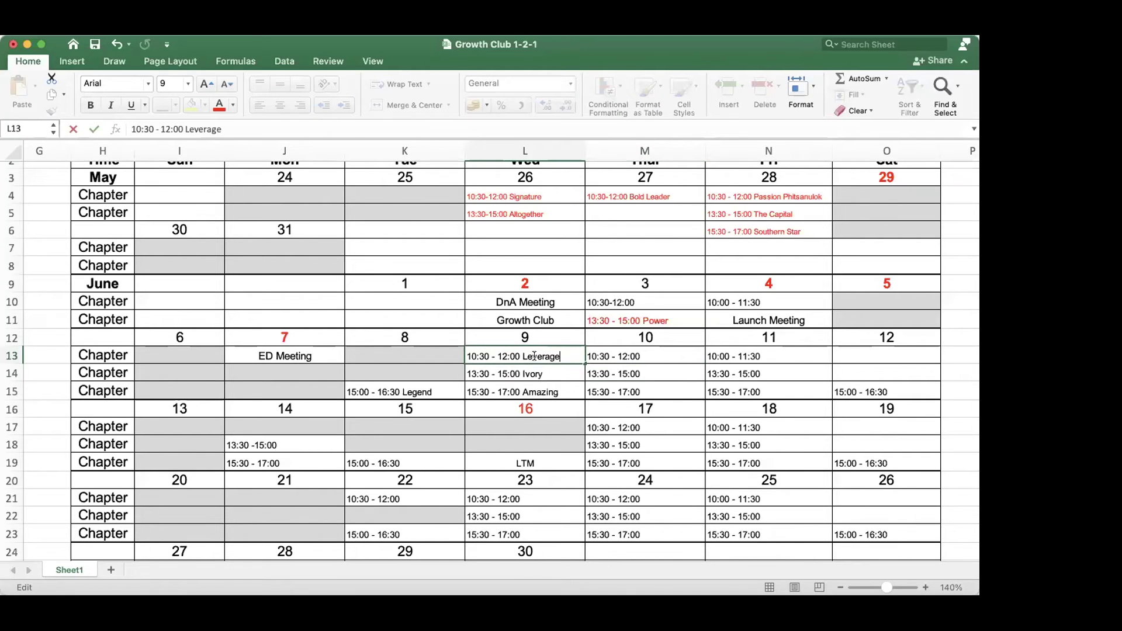
pyautogui.press('Return')
# Append the chapter name Sunshine to the Thursday June 10 slot at 13:30 - 15:00.
pyautogui.click(661, 356)
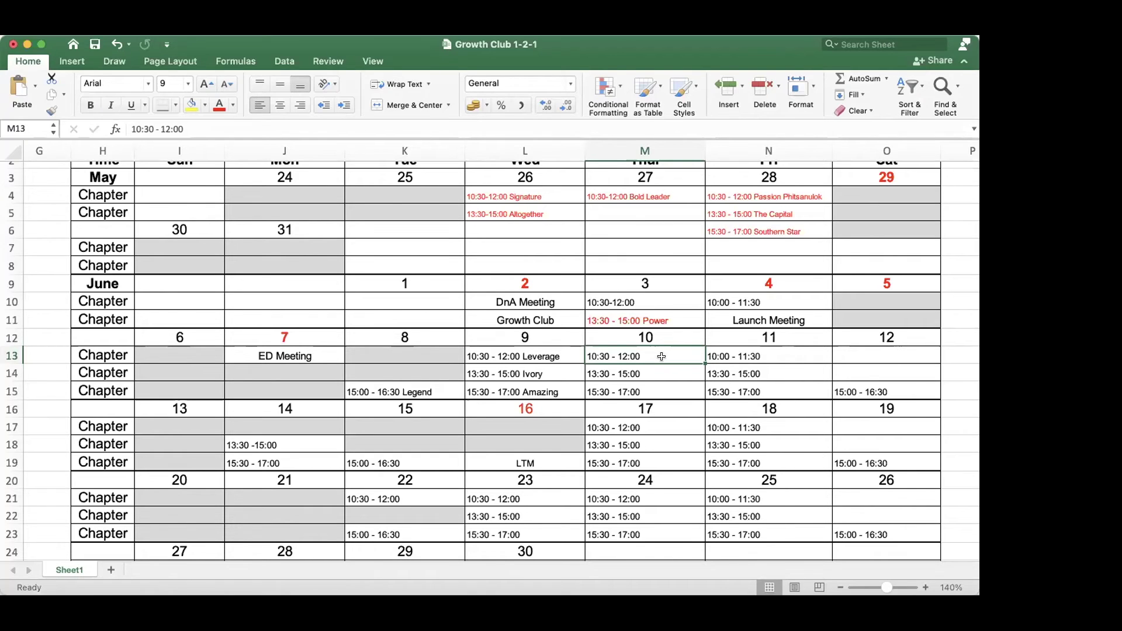
pyautogui.click(658, 373)
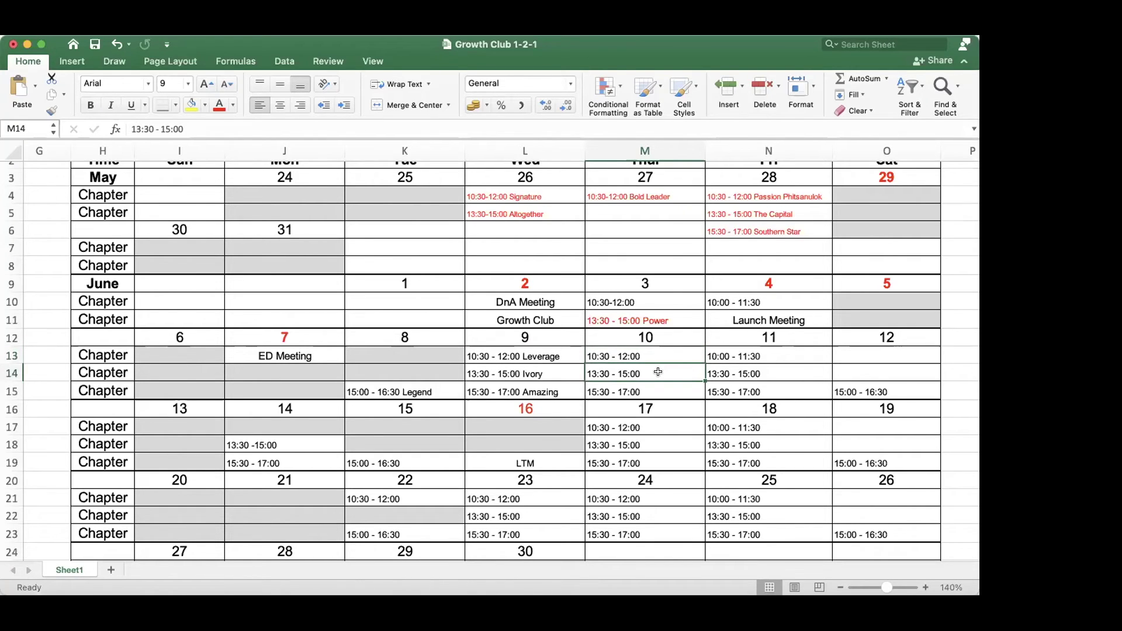
pyautogui.doubleClick(658, 372)
pyautogui.write('Sun')
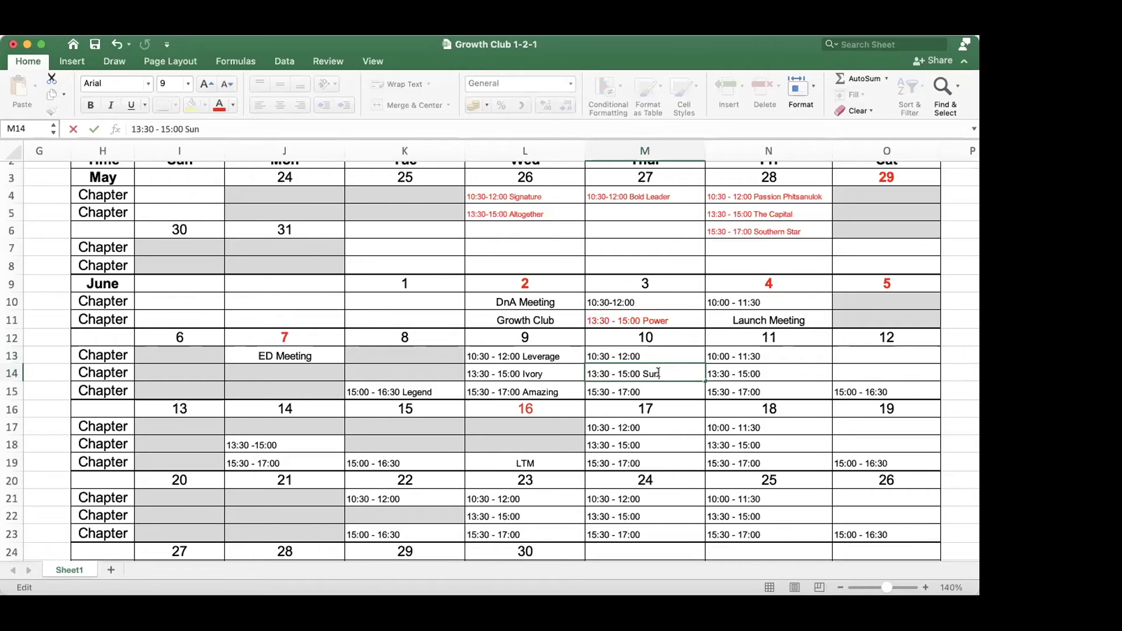
pyautogui.press('BackSpace')
pyautogui.press('BackSpace')
pyautogui.write('shine')
pyautogui.press('Return')
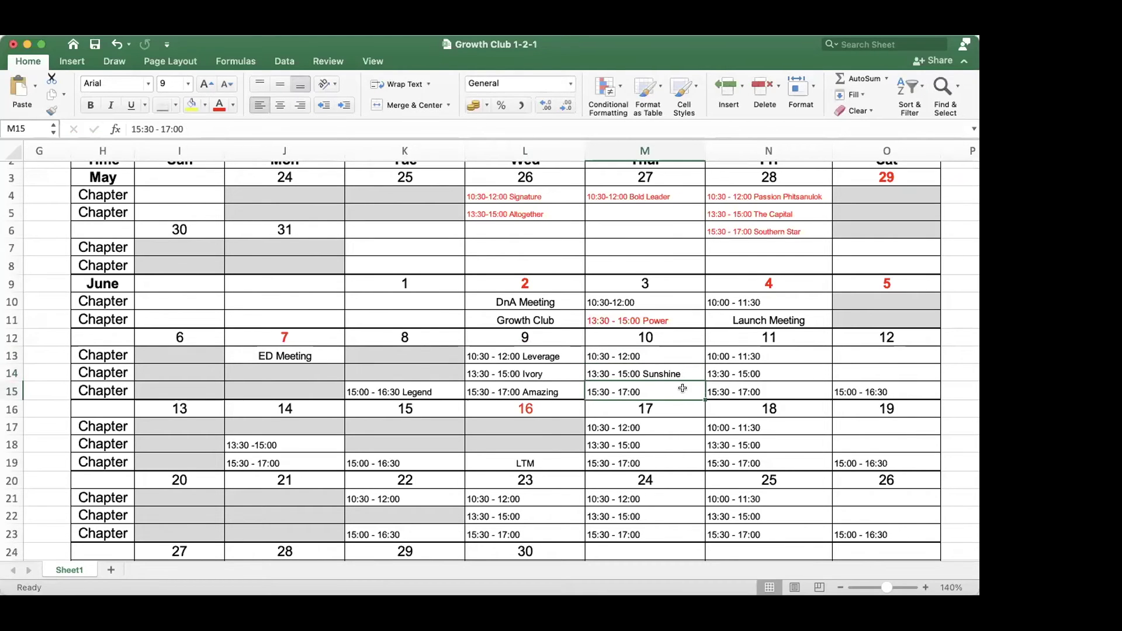
# Append the chapter name Billionaire to the Thursday June 10 slot at 15:30 - 17:00.
pyautogui.doubleClick(669, 389)
pyautogui.write('Bi')
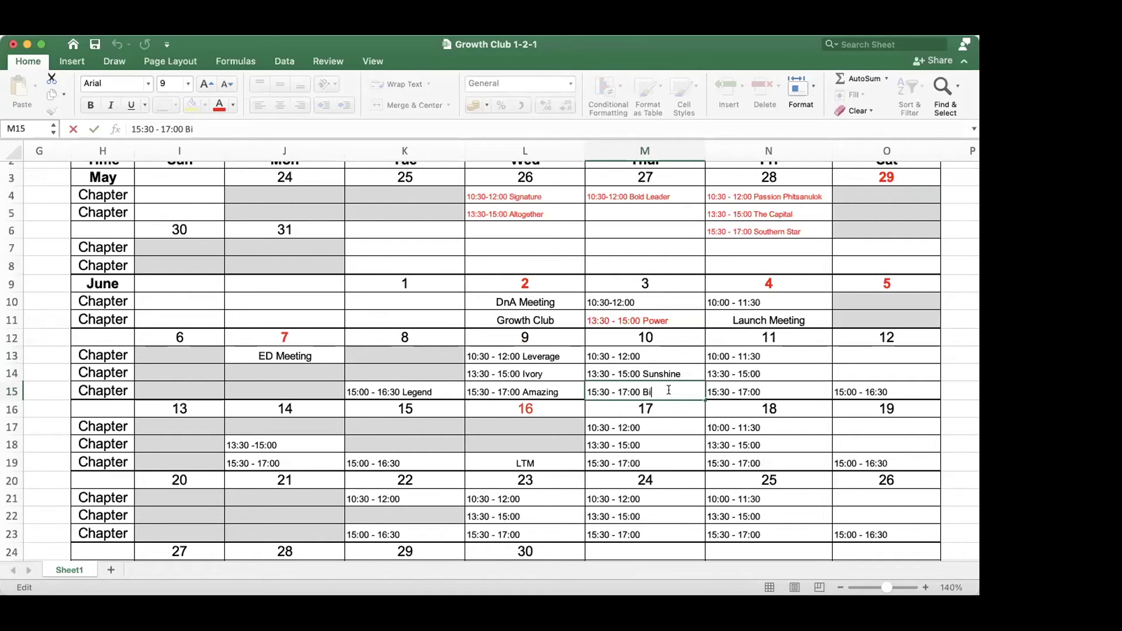
pyautogui.write('llionaire')
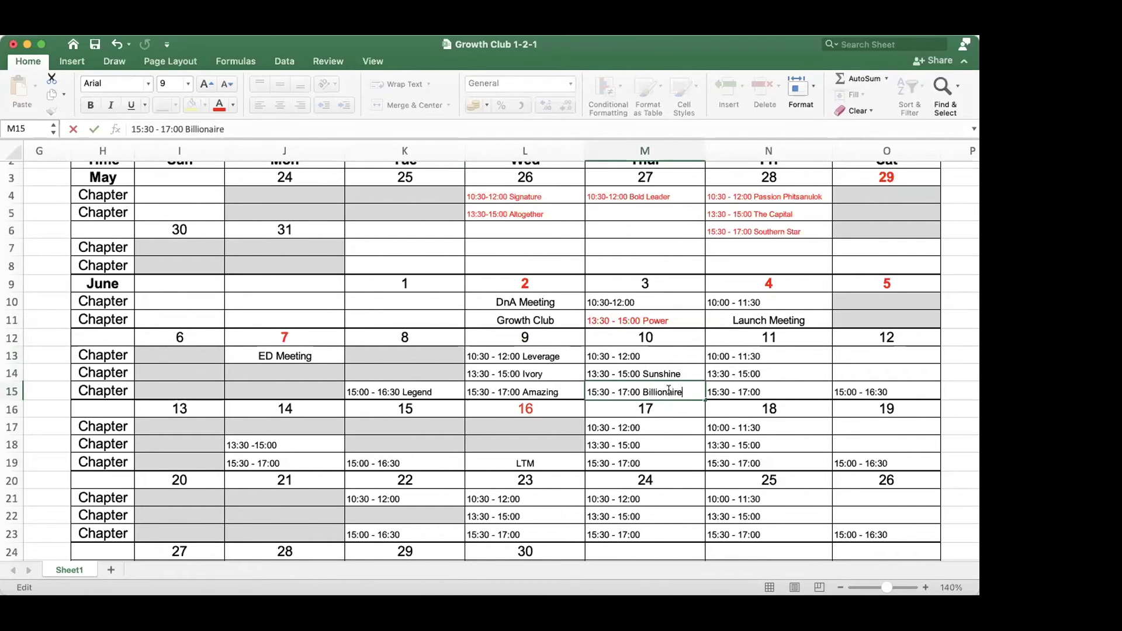
pyautogui.press('Return')
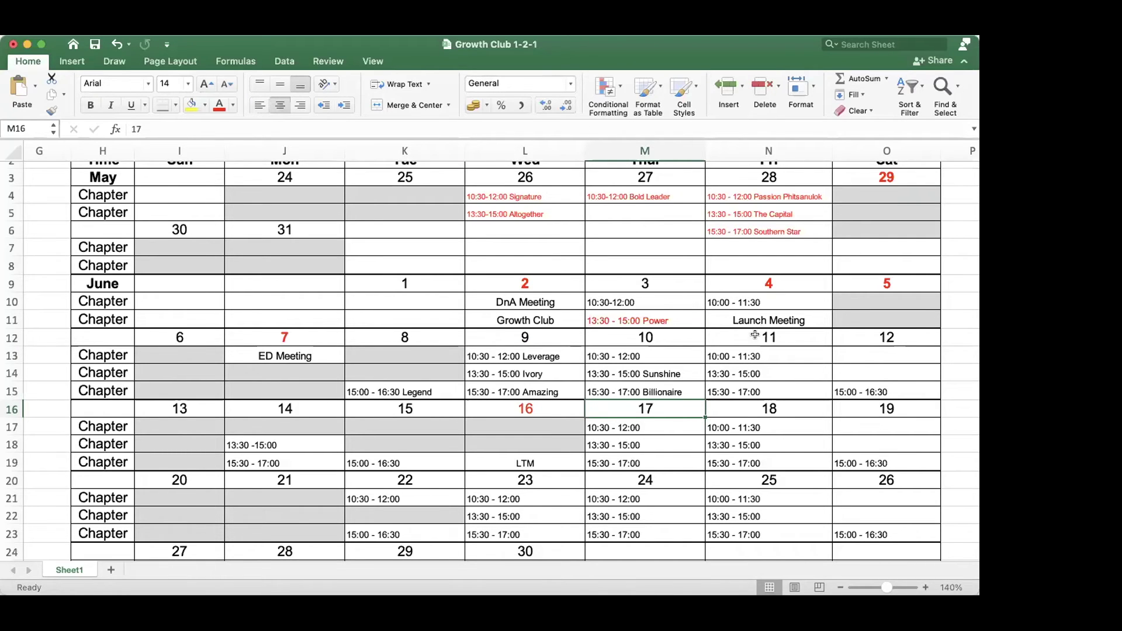
# Append the chapter name Everest to the Friday June 11 slot at 10:00 - 11:30.
pyautogui.doubleClick(780, 356)
pyautogui.write('Evere')
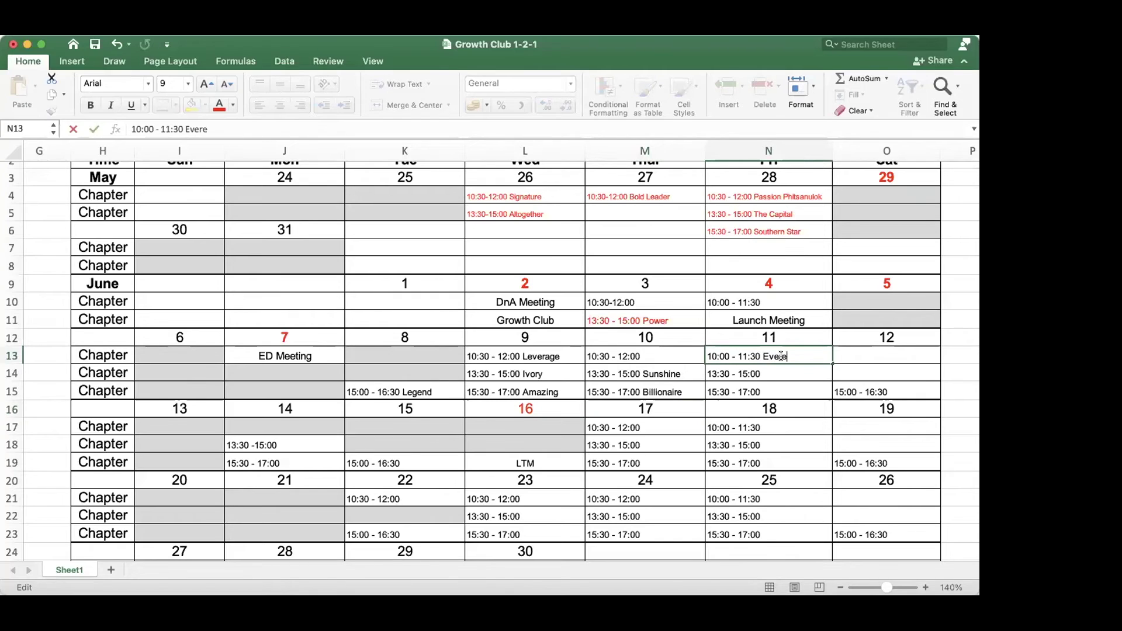
pyautogui.write('st')
pyautogui.press('Return')
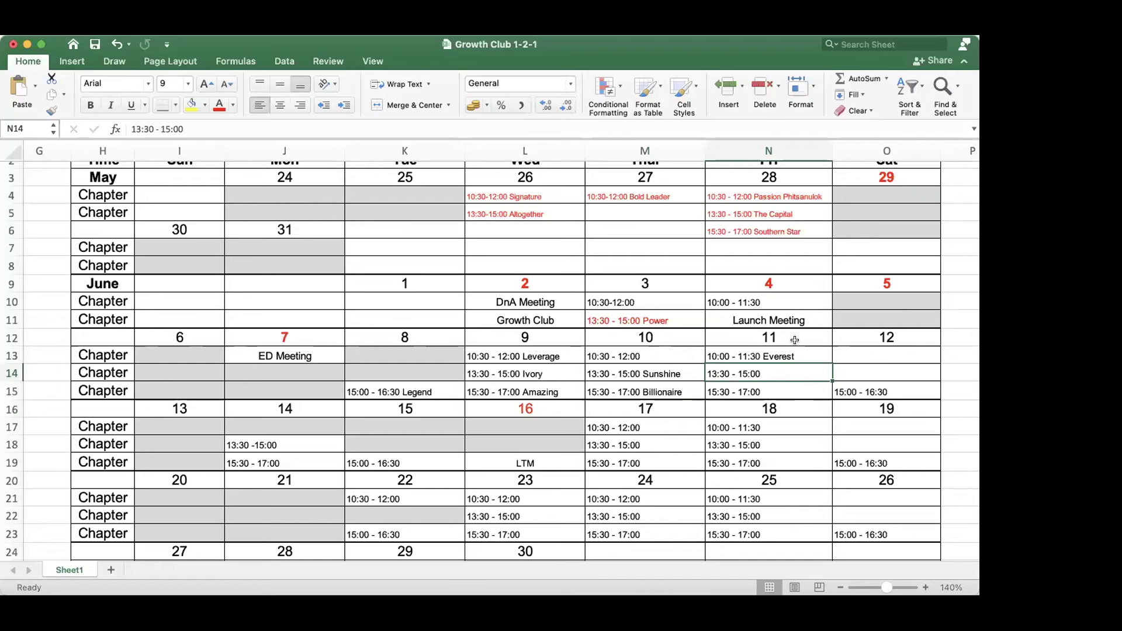
# Append the chapter name Victory to the Thursday June 10 slot at 10:30 - 12:00.
pyautogui.click(679, 352)
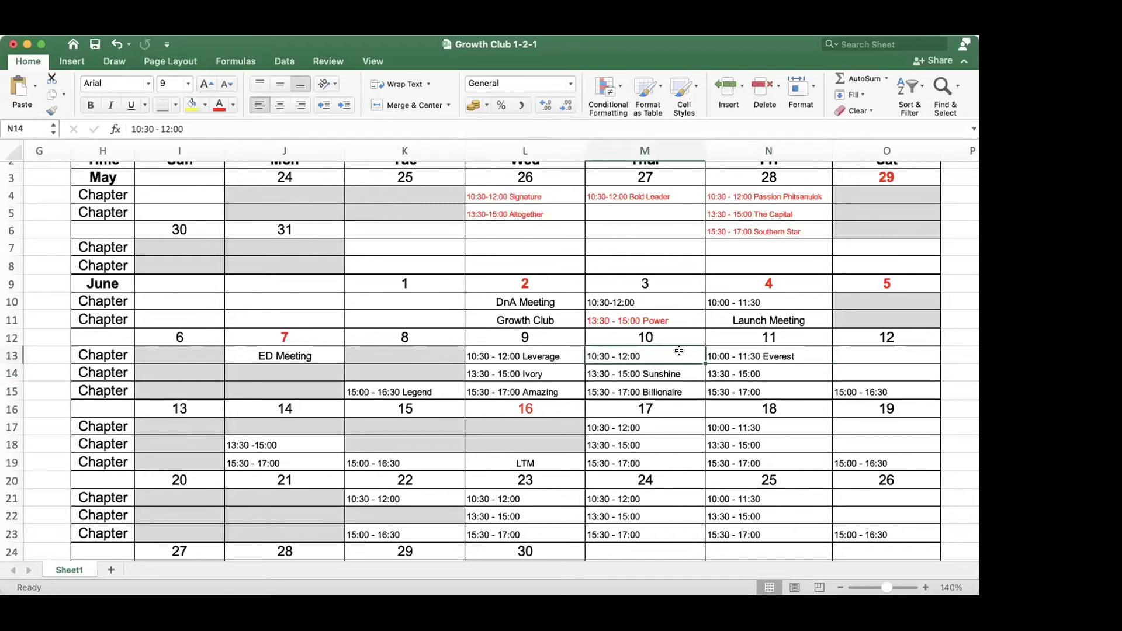
pyautogui.doubleClick(678, 352)
pyautogui.write('Victory')
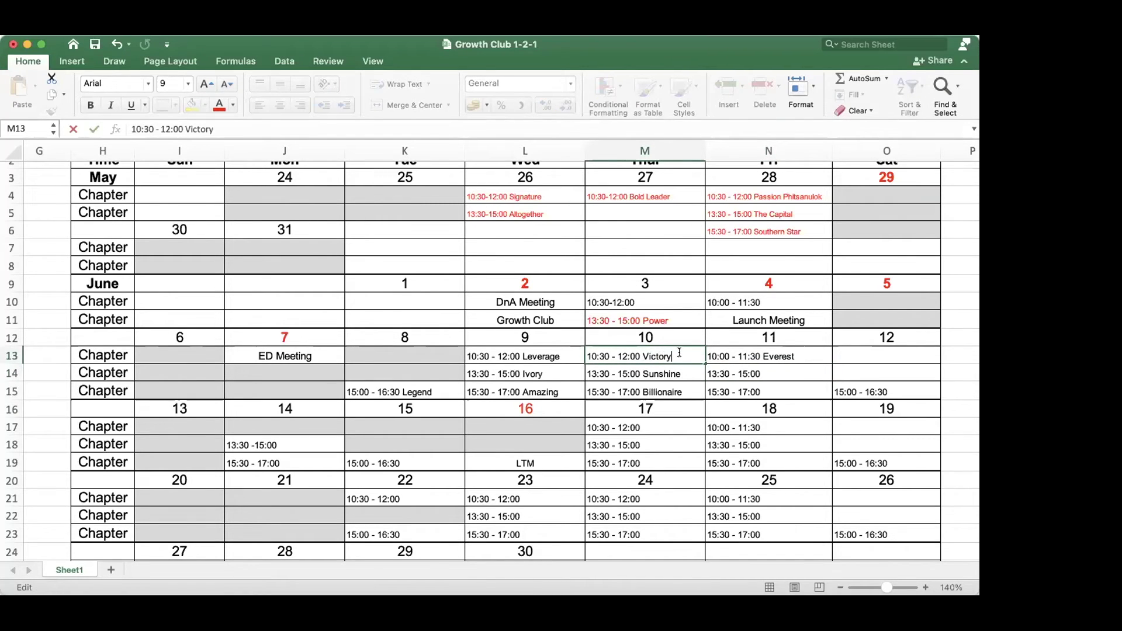
pyautogui.press('Return')
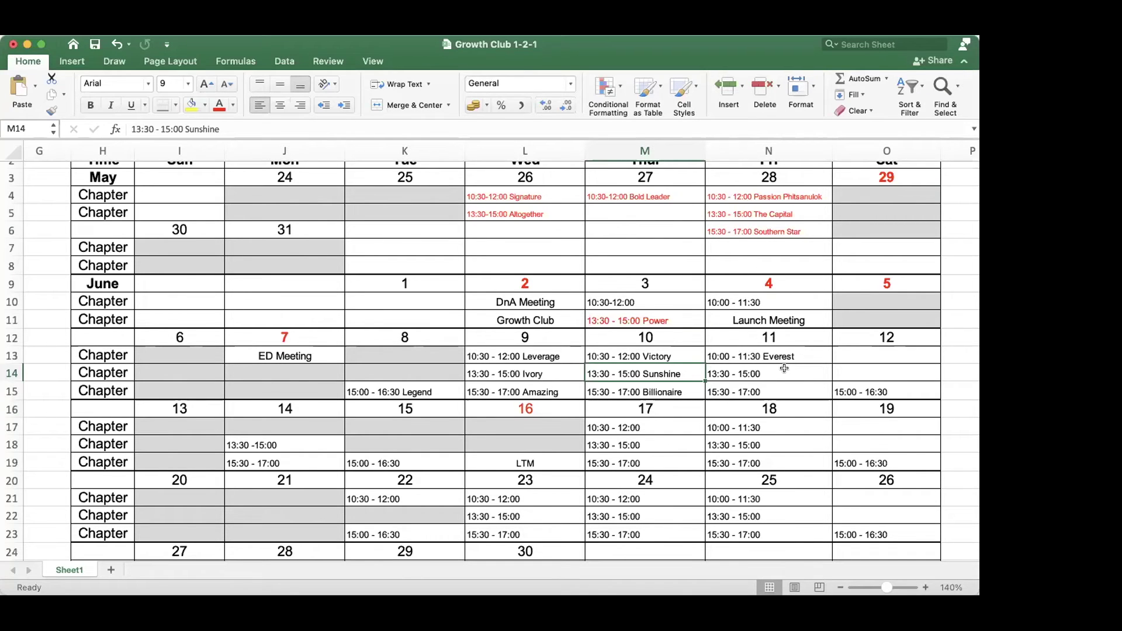
# Append Integrity to the June 11 slot at 15:30 - 17:00 and Eternity to that day's 13:30 - 15:00 slot.
pyautogui.doubleClick(779, 390)
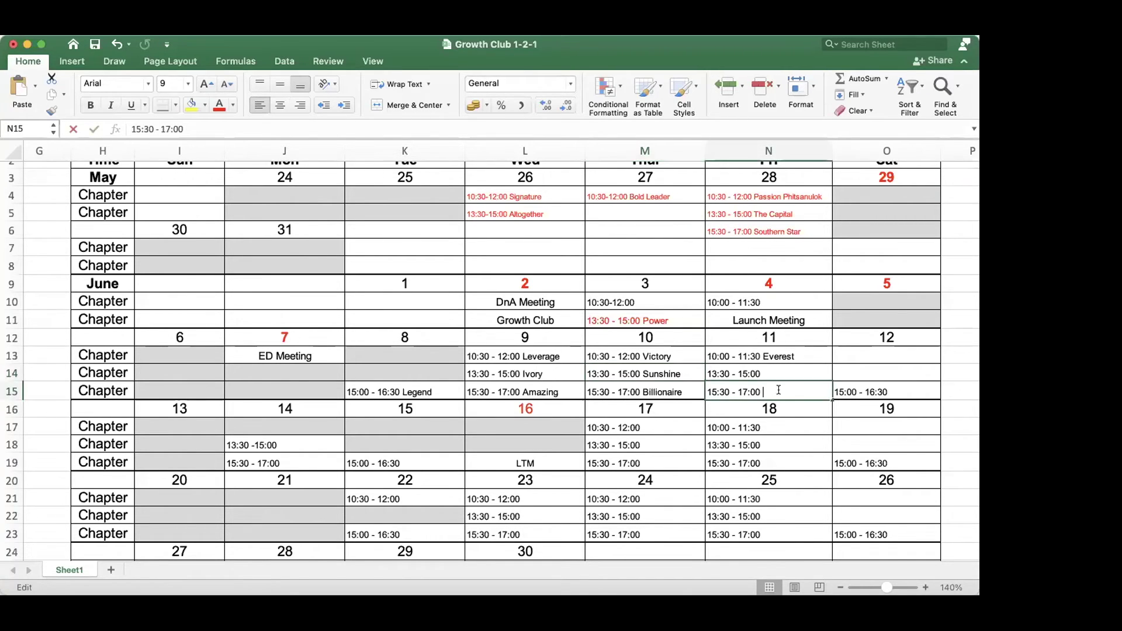
pyautogui.write('Integrity')
pyautogui.press('Return')
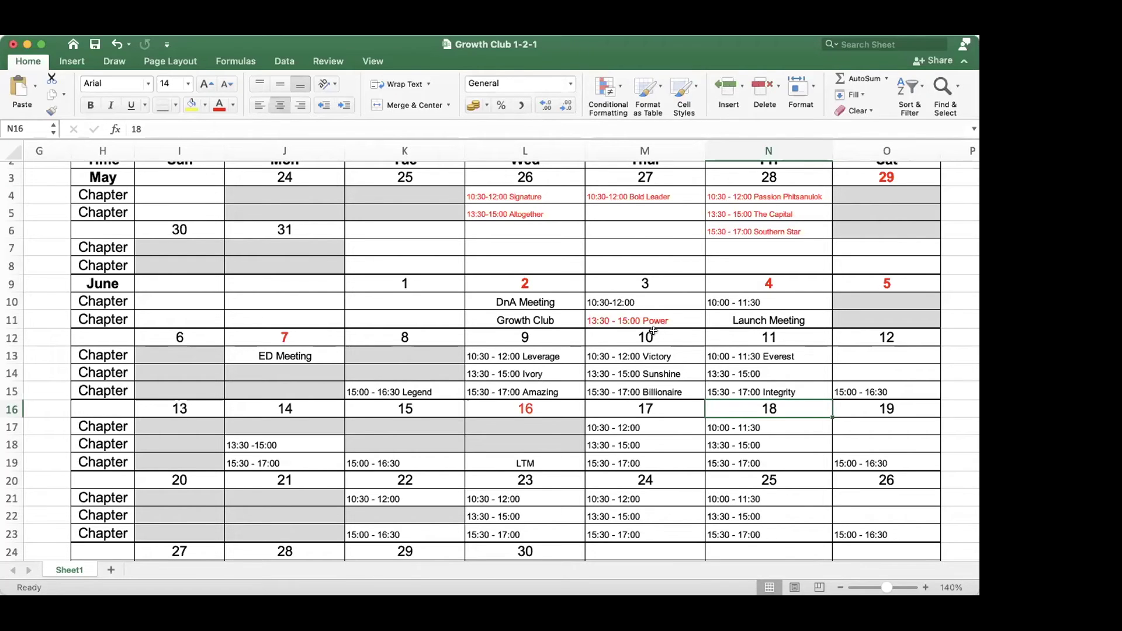
pyautogui.doubleClick(783, 370)
pyautogui.write('Eternity')
pyautogui.press('Return')
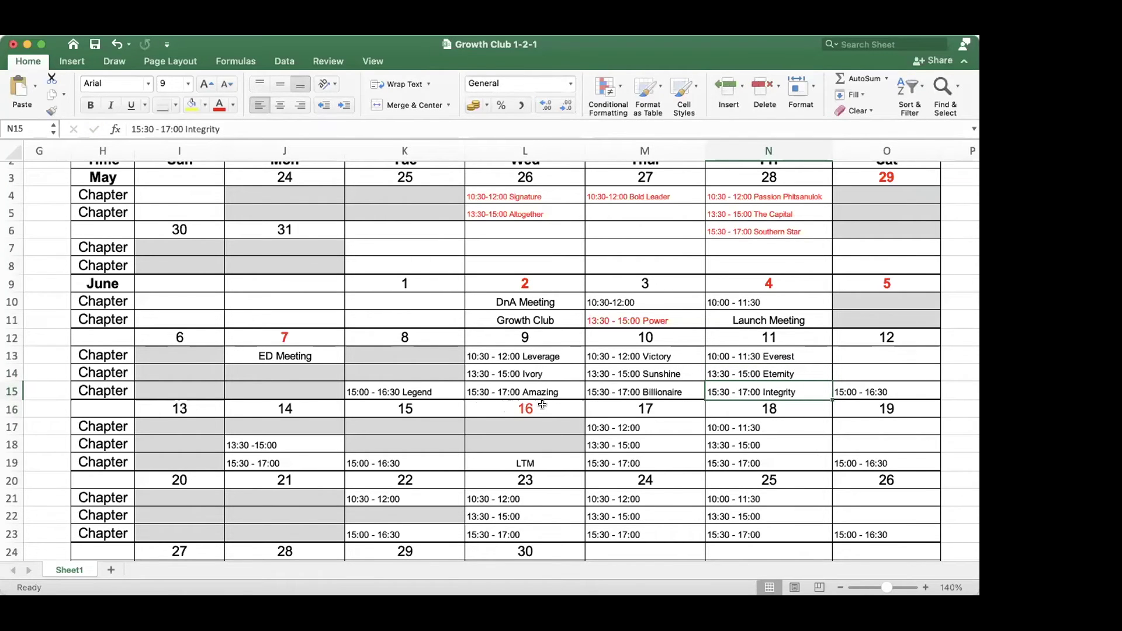
# Append the chapter name Synergy to the Friday June 4 slot at 10:00 - 11:30.
pyautogui.doubleClick(793, 301)
pyautogui.write('Synergy')
pyautogui.press('Return')
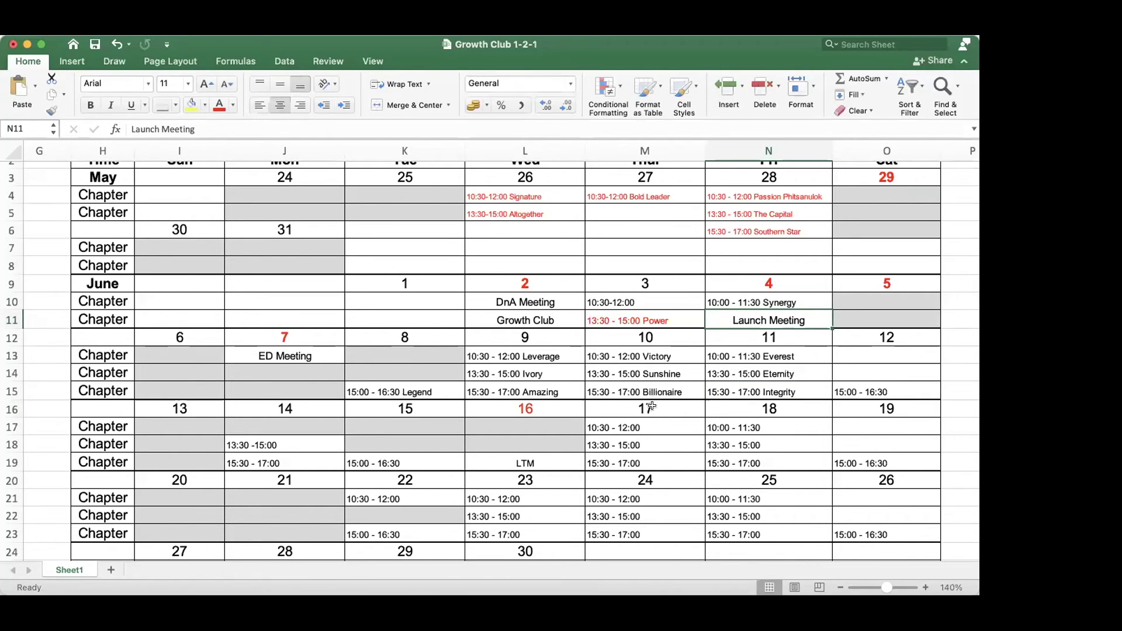
# Append the chapter name Wisdom to the Monday June 14 slot at 13:30 - 15:00.
pyautogui.doubleClick(298, 445)
pyautogui.write('W')
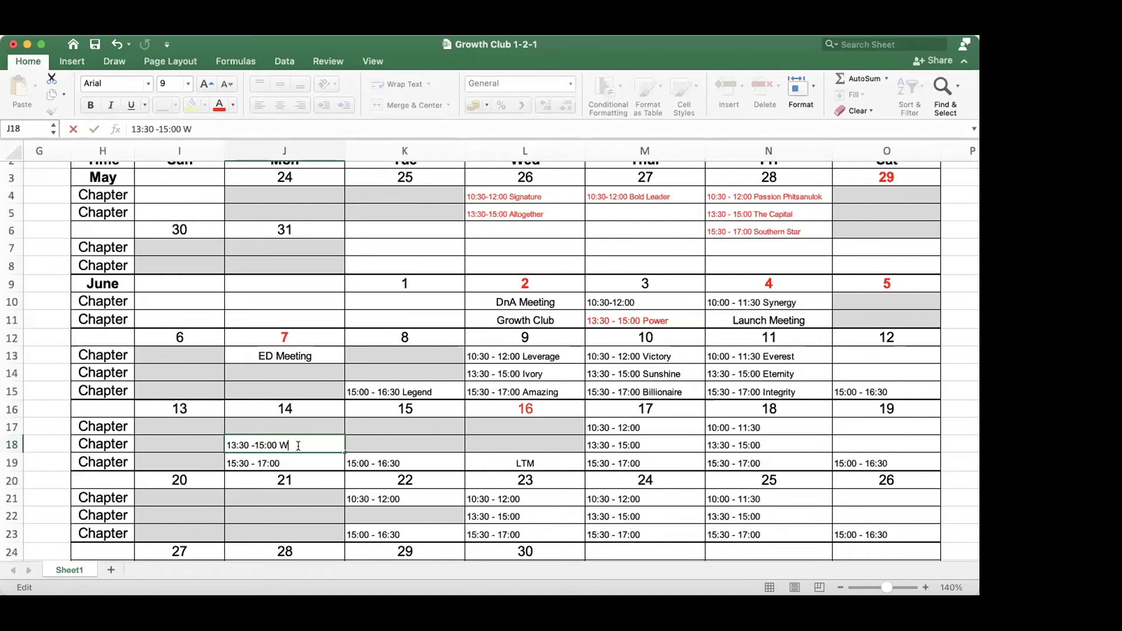
pyautogui.write('isdom')
pyautogui.press('Return')
# Append the chapter name Unity to the Thursday June 17 slot at 13:30 - 15:00.
pyautogui.doubleClick(664, 299)
pyautogui.click(662, 426)
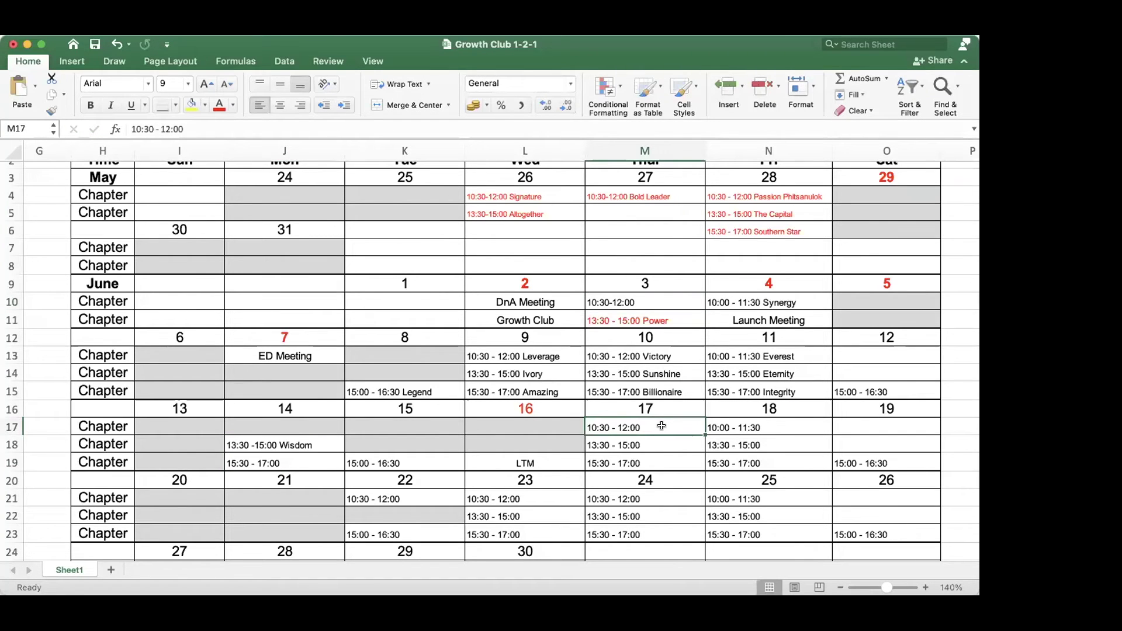
pyautogui.doubleClick(668, 442)
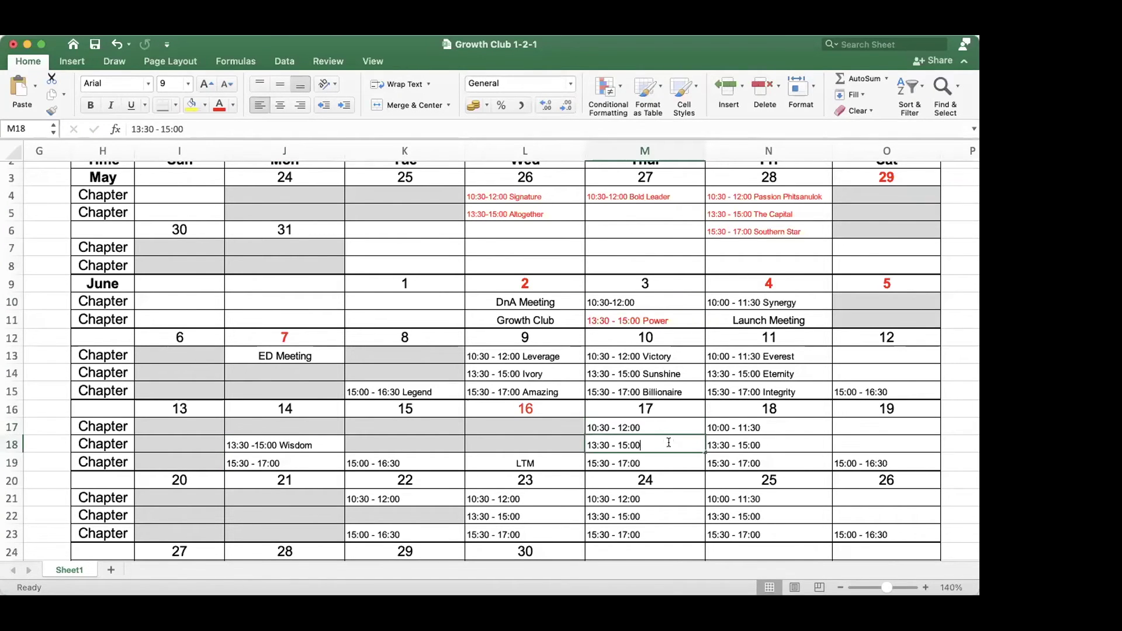
pyautogui.write('Unity')
pyautogui.press('Return')
pyautogui.click(679, 421)
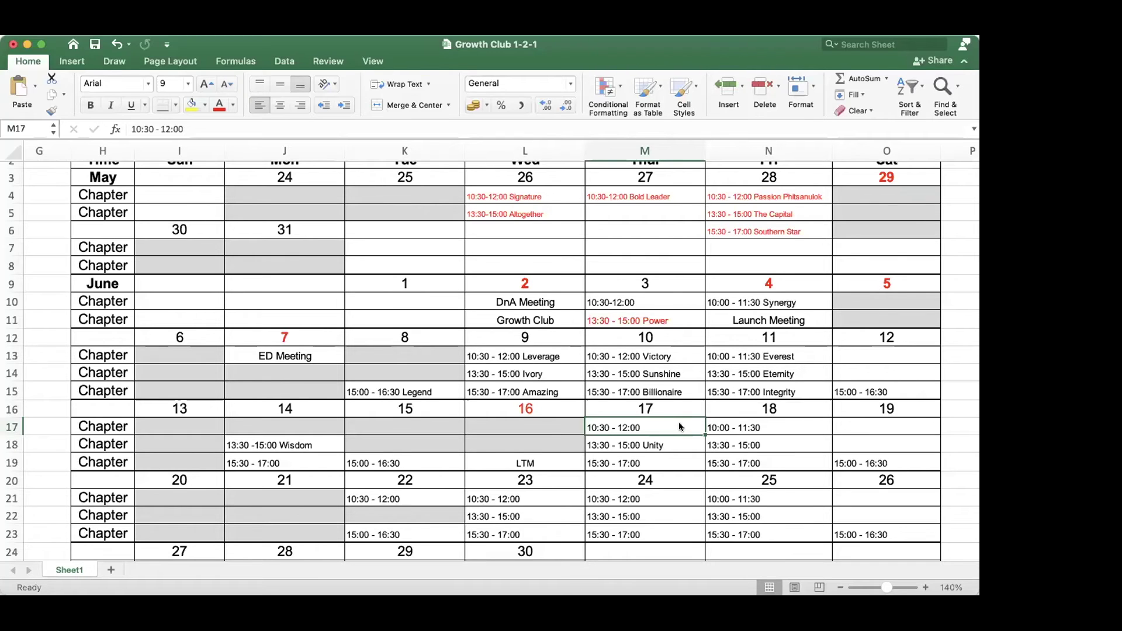
# Append the chapter name Quantum to the Friday June 18 slot at 13:30 - 15:00.
pyautogui.doubleClick(784, 448)
pyautogui.write('Quan')
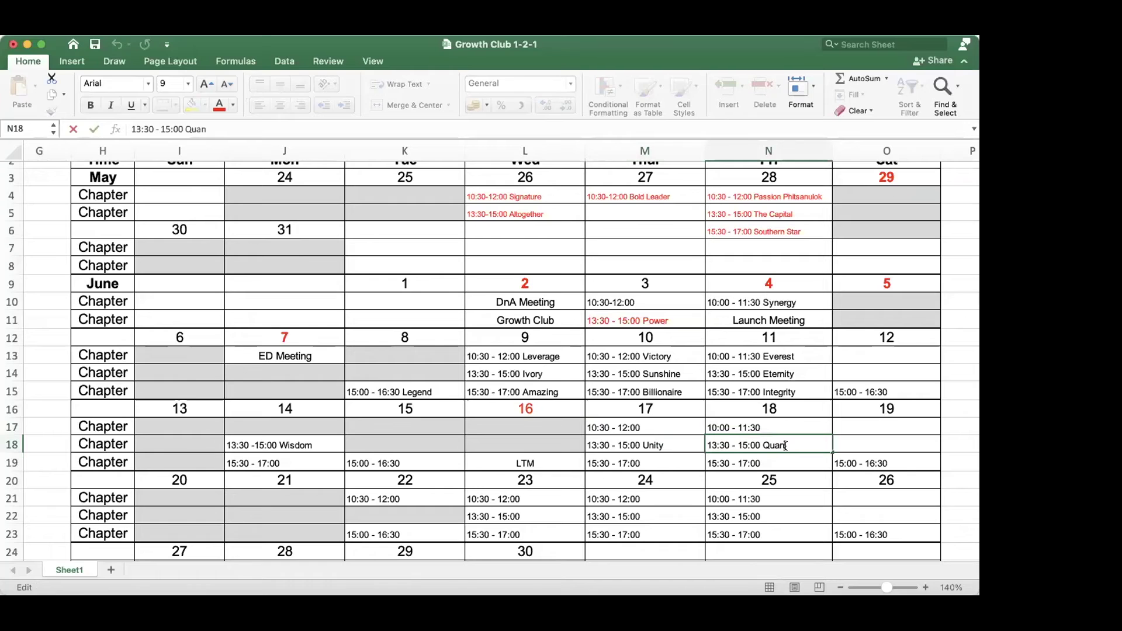
pyautogui.write('tum')
pyautogui.press('Return')
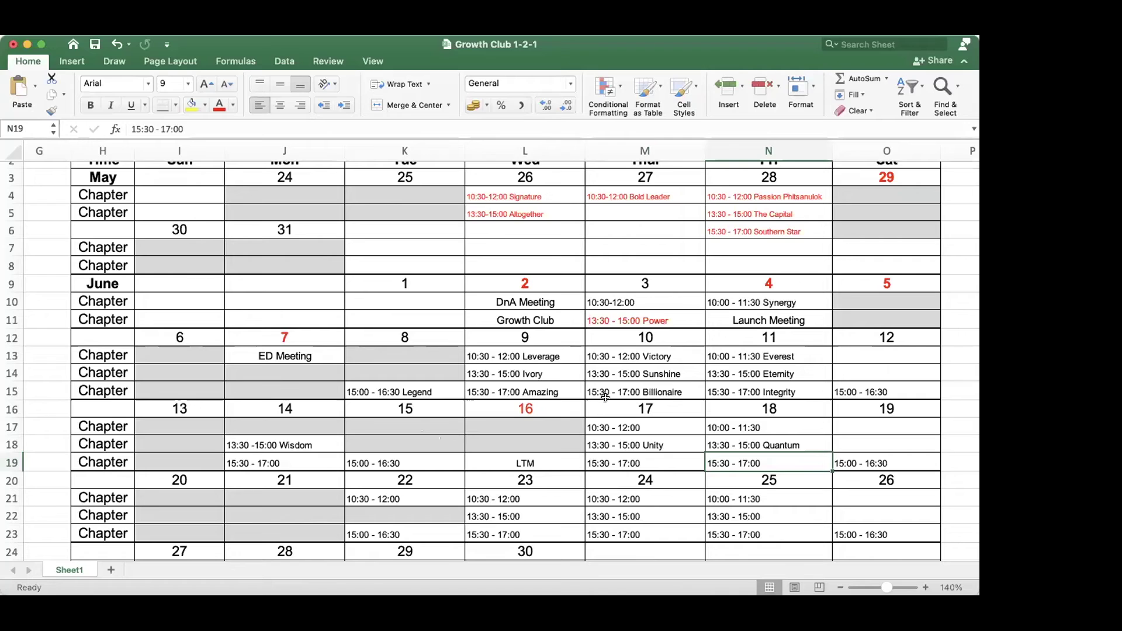
# Append Unique to the Saturday June 12 slot and Ocean to the Saturday June 19 slot, both at 15:00 - 16:30.
pyautogui.doubleClick(893, 384)
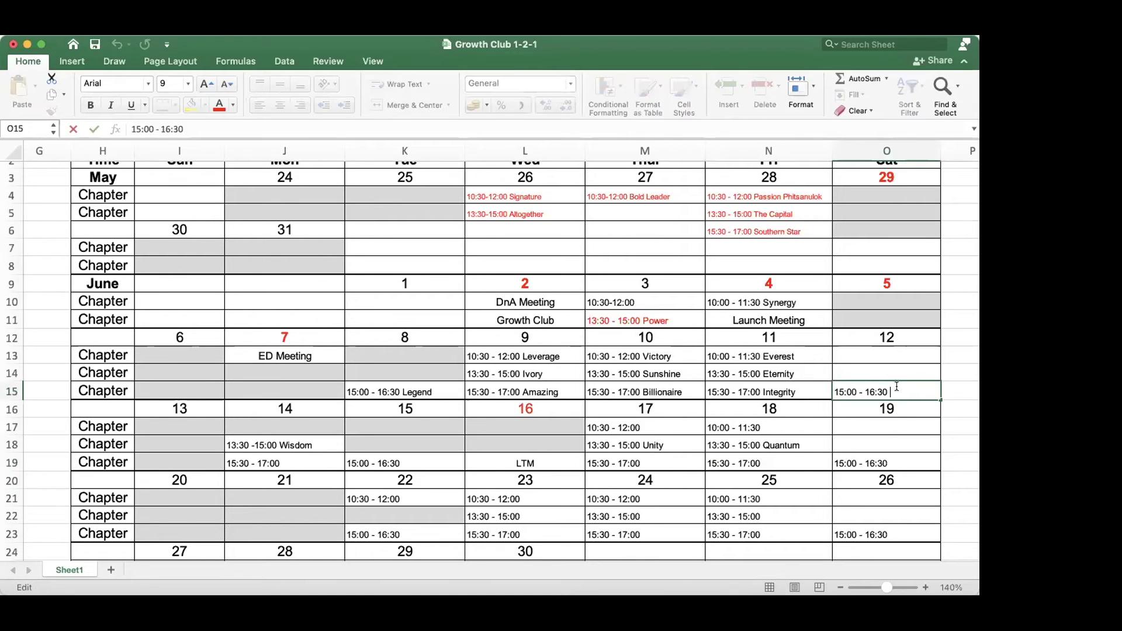
pyautogui.write('Unique')
pyautogui.press('Return')
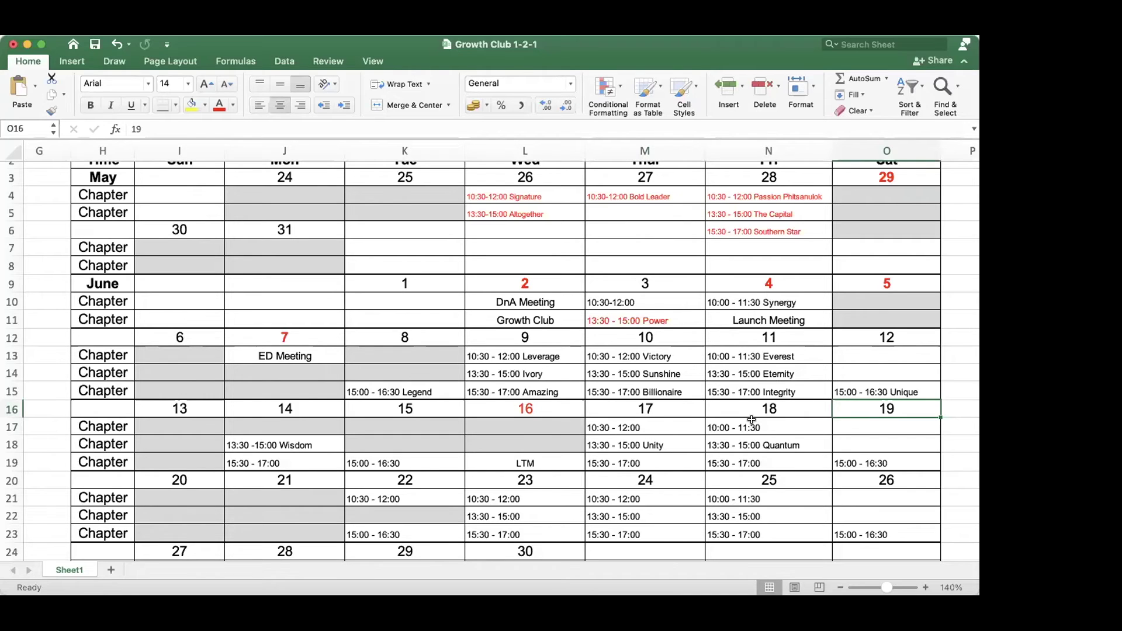
pyautogui.doubleClick(905, 462)
pyautogui.write('Ocean')
pyautogui.press('Return')
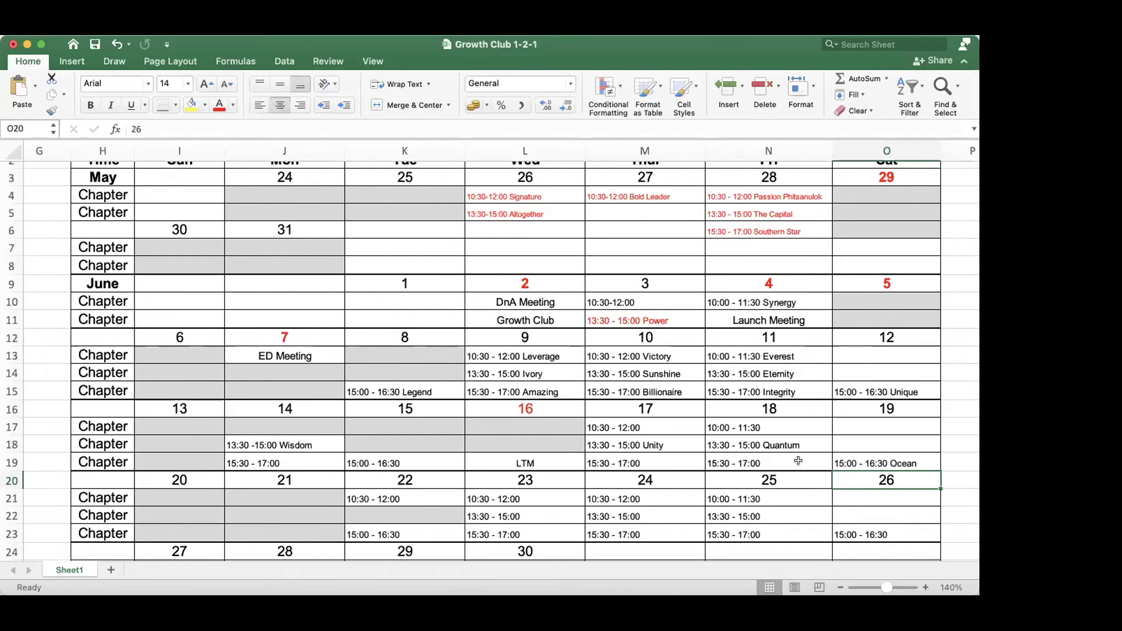
# Append The Elite to the June 14 slot at 15:30 - 17:00 and The Top to the June 15 slot at 15:00 - 16:30.
pyautogui.doubleClick(313, 459)
pyautogui.write('The Elite')
pyautogui.press('Return')
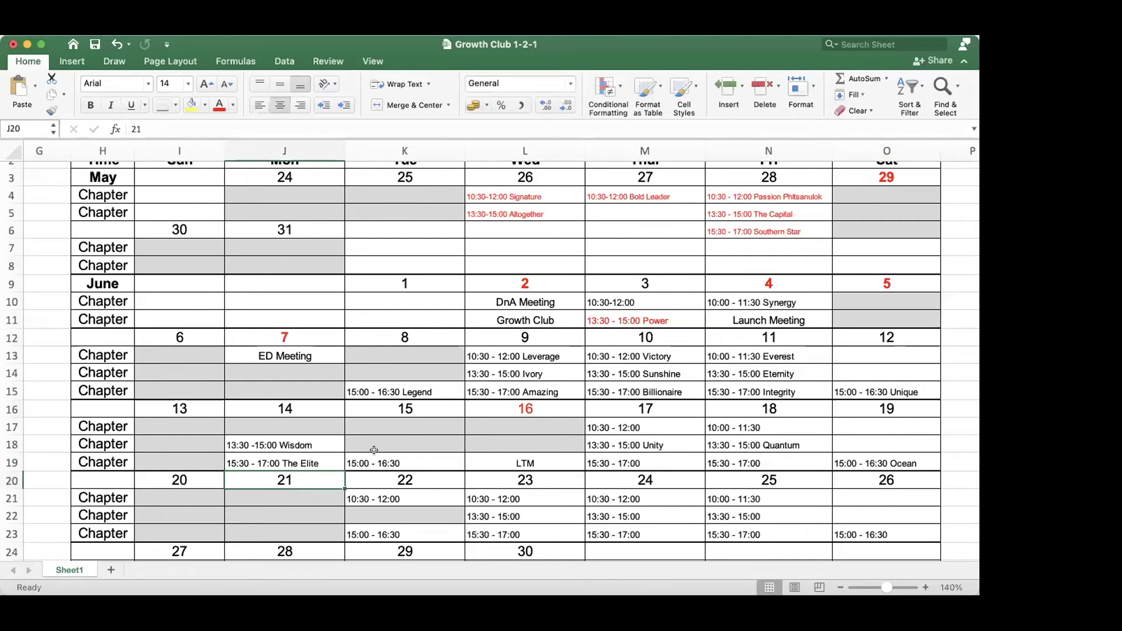
pyautogui.doubleClick(429, 461)
pyautogui.write('The Top')
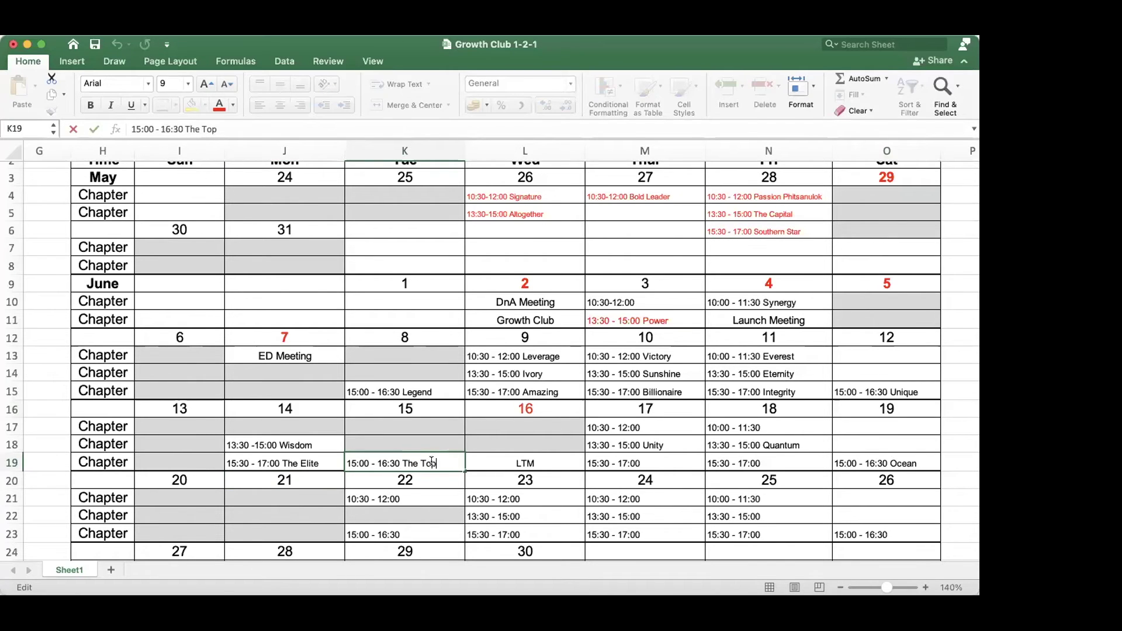
pyautogui.press('Return')
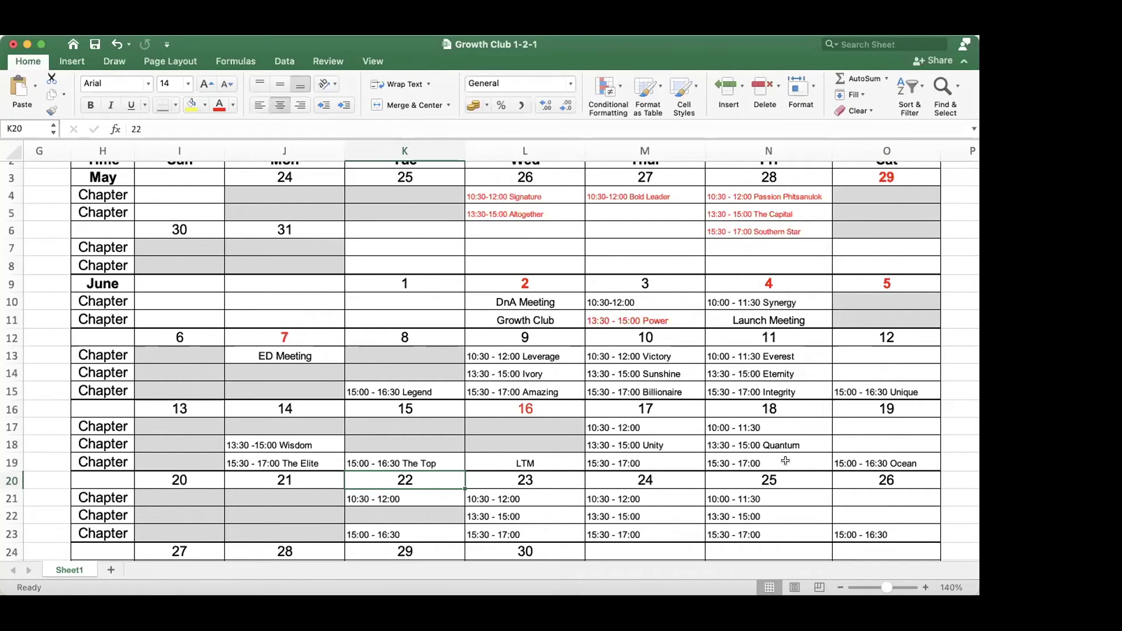
# Append Advance to the Friday June 18 slot at 10:00 - 11:30 and Paradise to the Saturday June 26 slot at 15:00 - 16:30.
pyautogui.click(781, 426)
pyautogui.doubleClick(781, 425)
pyautogui.write('Advance')
pyautogui.press('Return')
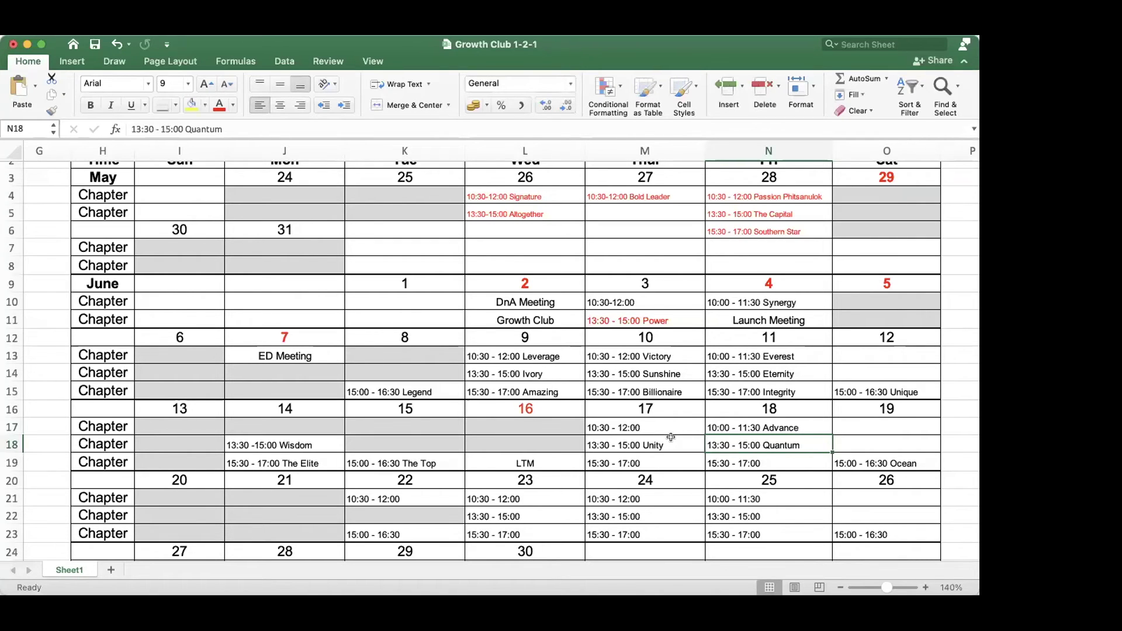
pyautogui.doubleClick(900, 529)
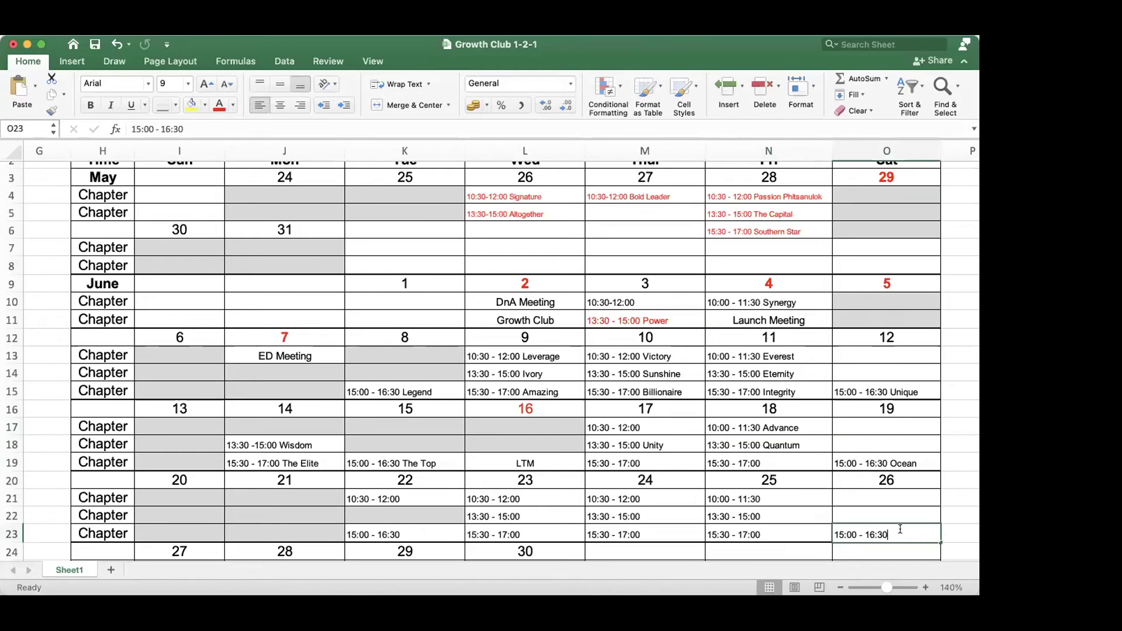
pyautogui.write('Paradise')
pyautogui.press('Return')
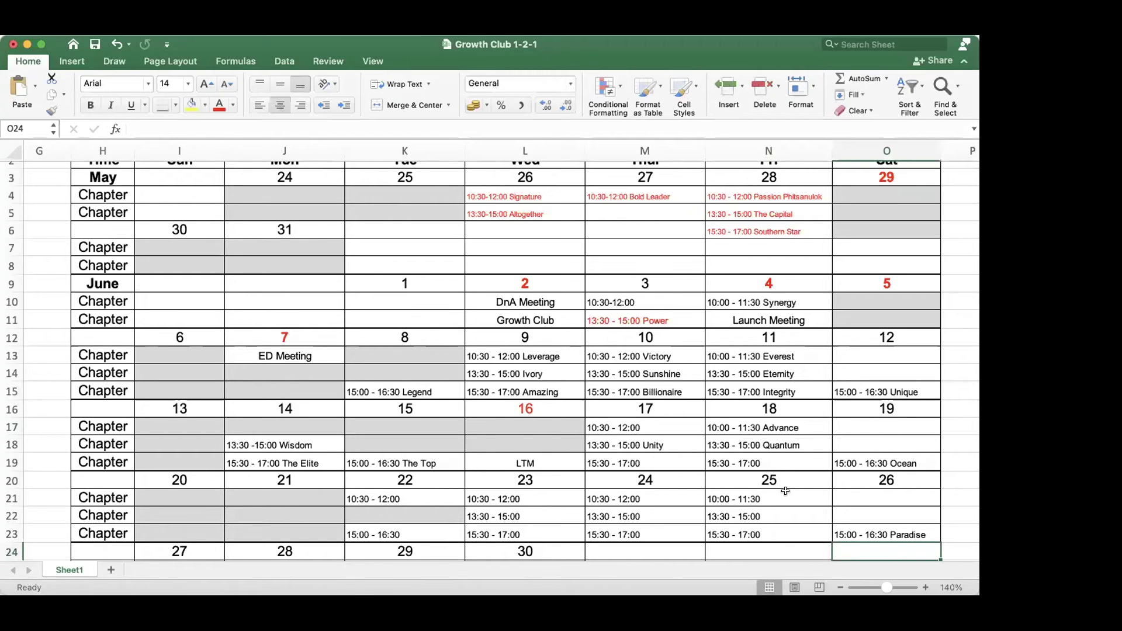
# Append the chapter name Prosperity to the Thursday June 17 slot at 10:30 - 12:00.
pyautogui.doubleClick(674, 424)
pyautogui.write('Pros')
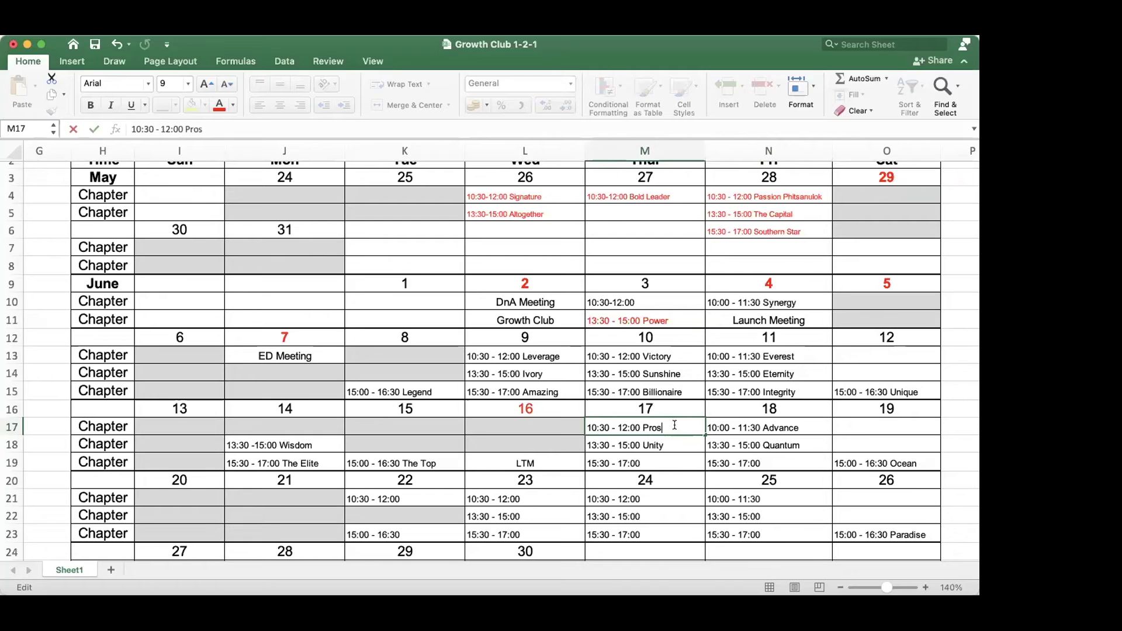
pyautogui.write('perity')
pyautogui.press('Return')
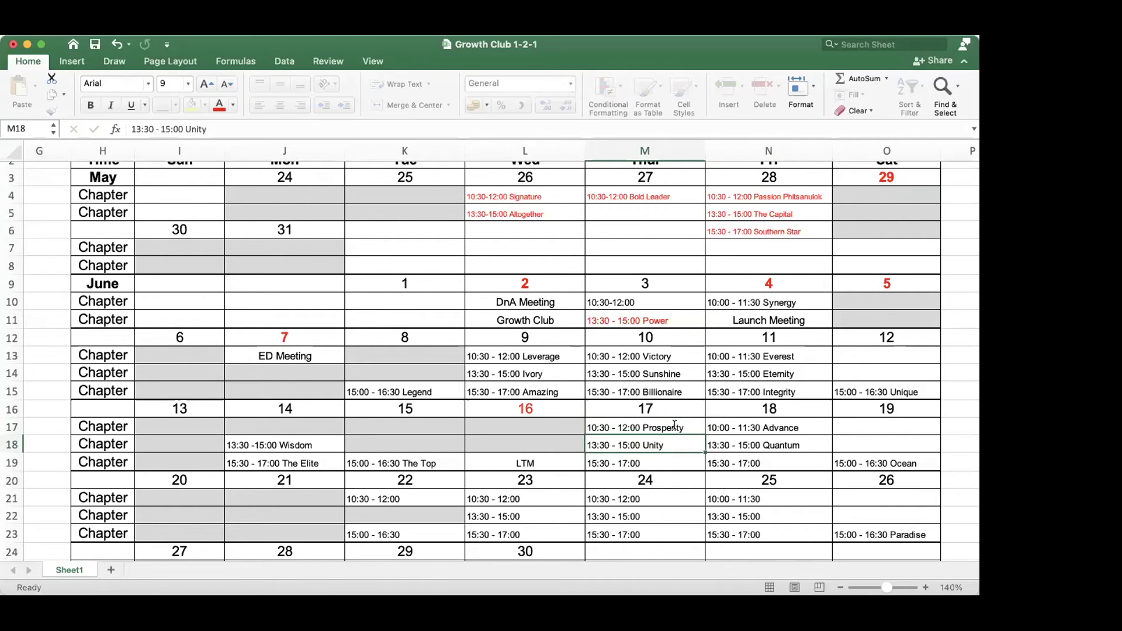
# Append the chapter name Active to the Friday June 25 slot at 10:00 - 11:30.
pyautogui.click(682, 462)
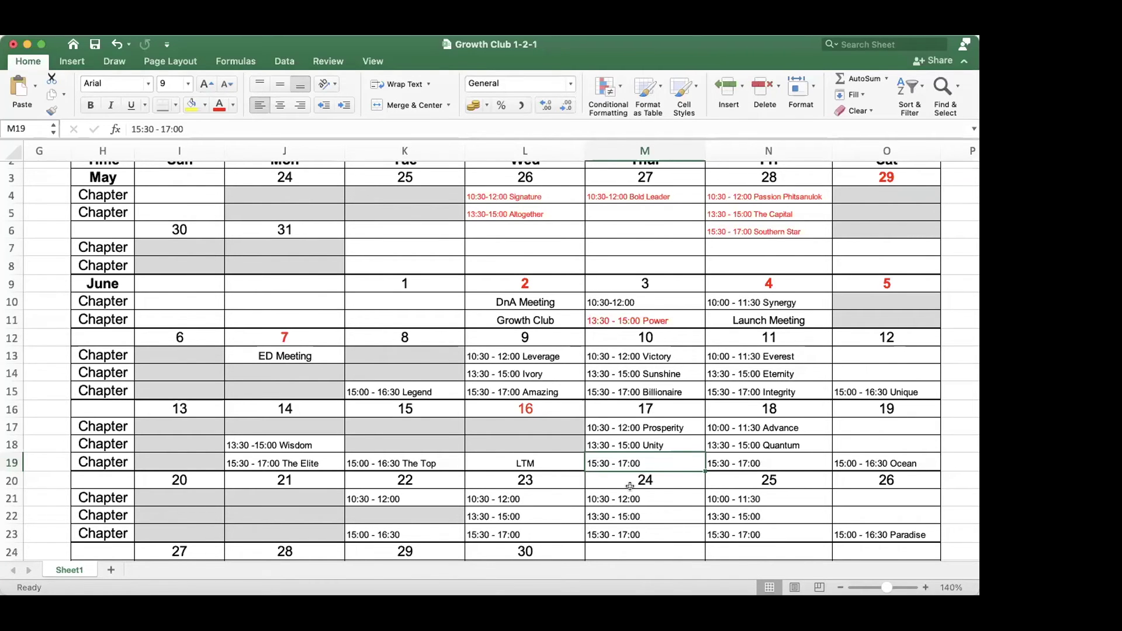
pyautogui.scroll(-3, 630, 486)
pyautogui.scroll(-2, 629, 486)
pyautogui.hscroll(1, 630, 486)
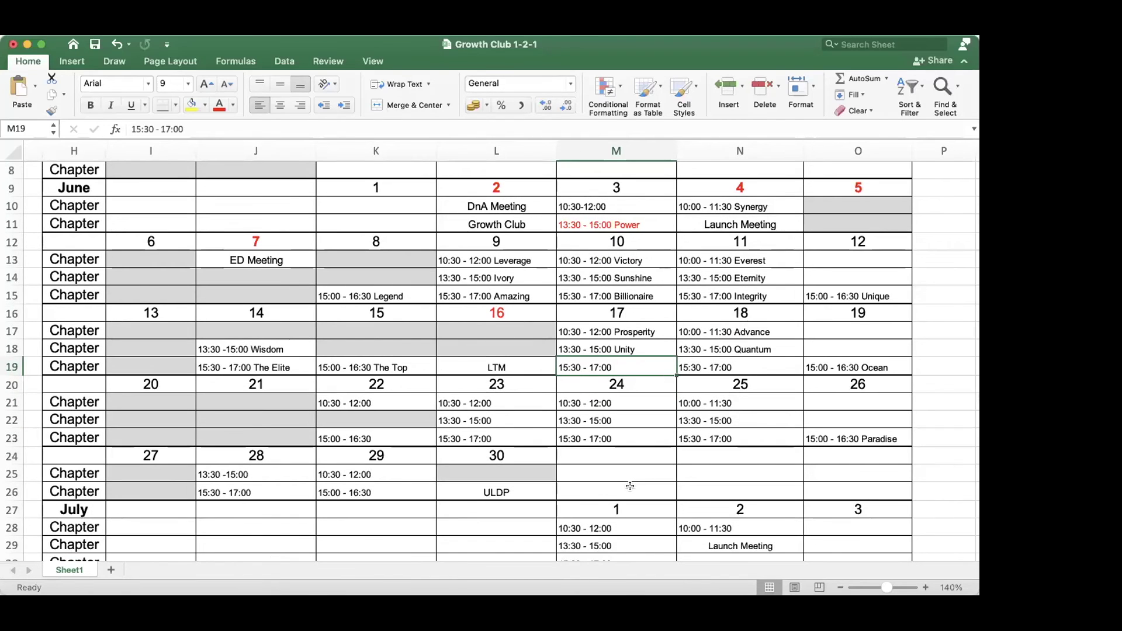
pyautogui.scroll(1, 630, 487)
pyautogui.hscroll(1, 630, 486)
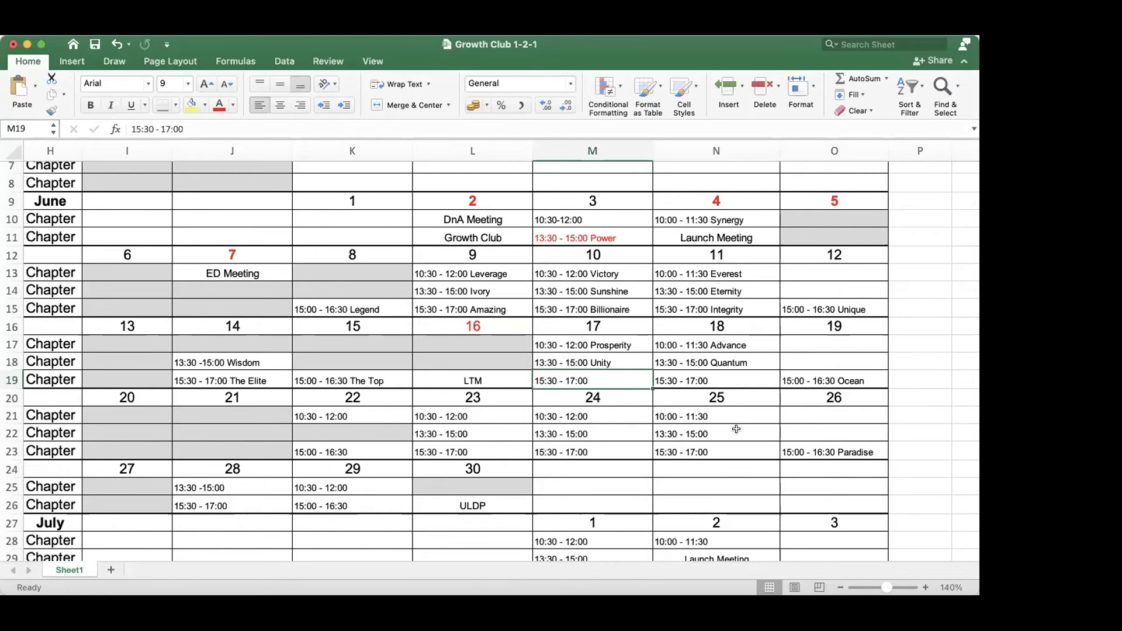
pyautogui.hscroll(-1, 736, 429)
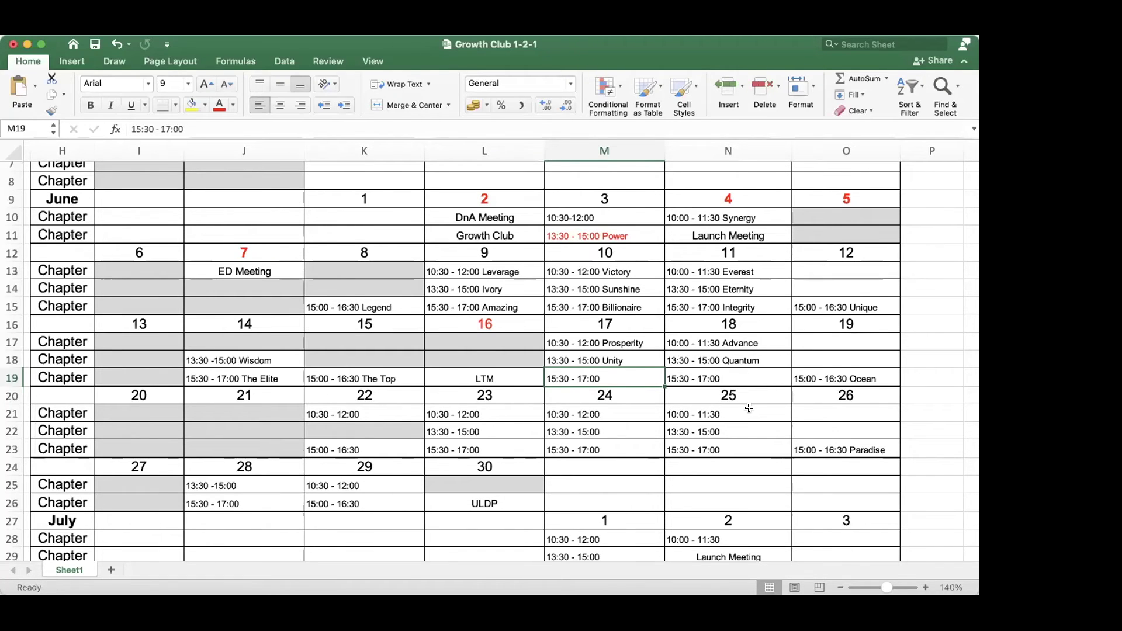
pyautogui.doubleClick(746, 413)
pyautogui.write('Active')
pyautogui.press('Return')
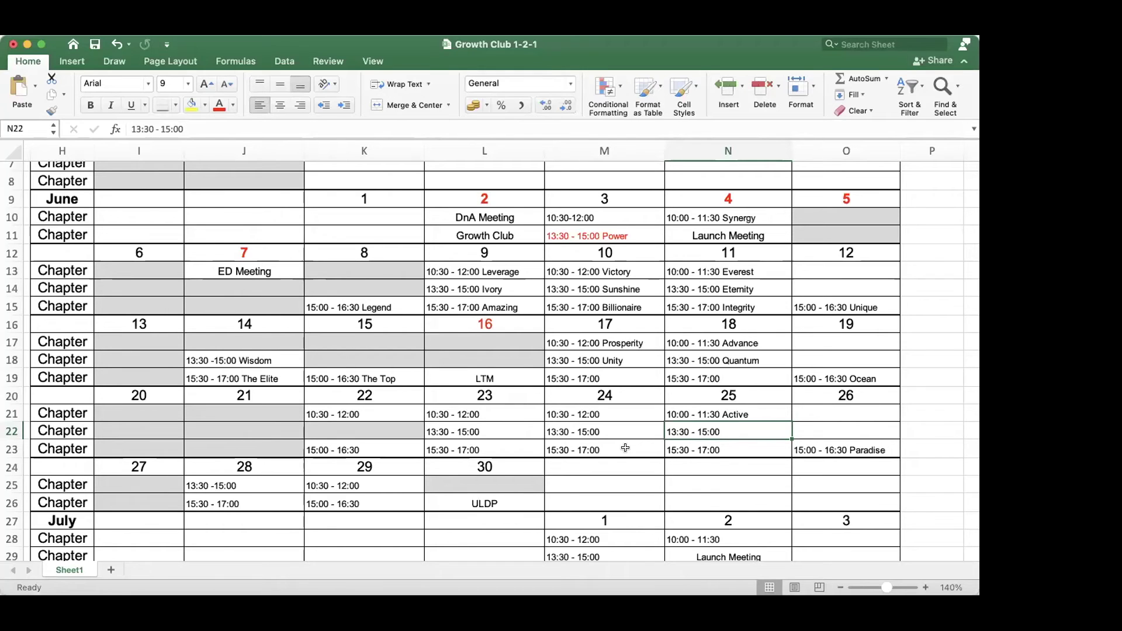
# Append the chapter name Champion to the Wednesday June 23 slot at 13:30 - 15:00.
pyautogui.doubleClick(515, 429)
pyautogui.write('Champion')
pyautogui.press('Return')
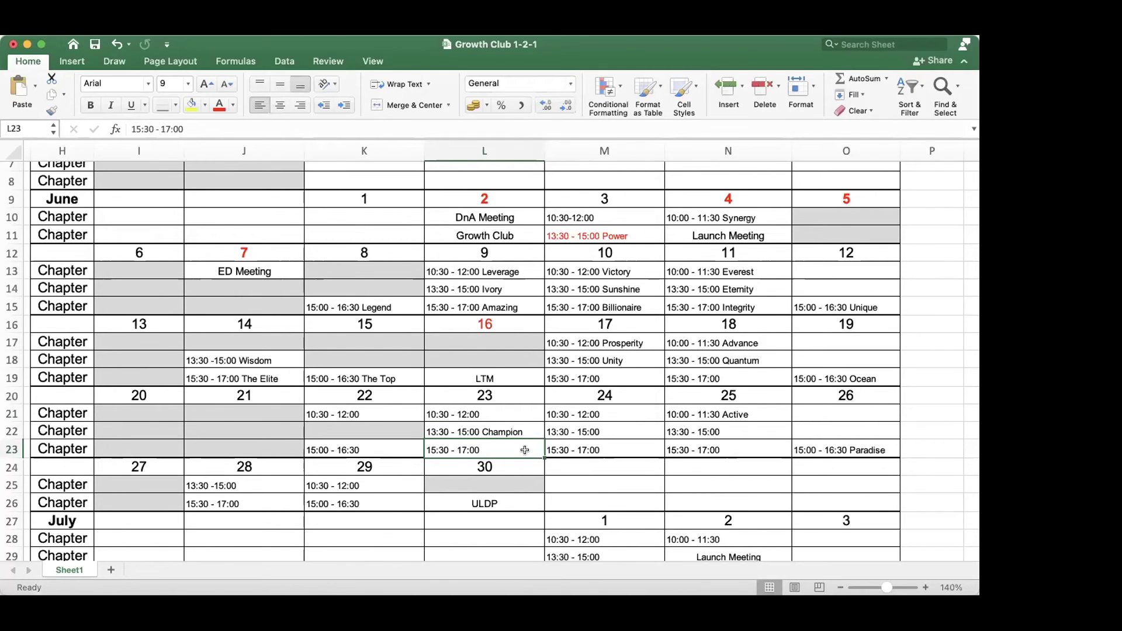
# Append the chapter name Legendary to the Friday June 18 slot at 15:30 - 17:00.
pyautogui.scroll(-3, 525, 450)
pyautogui.hscroll(1, 525, 450)
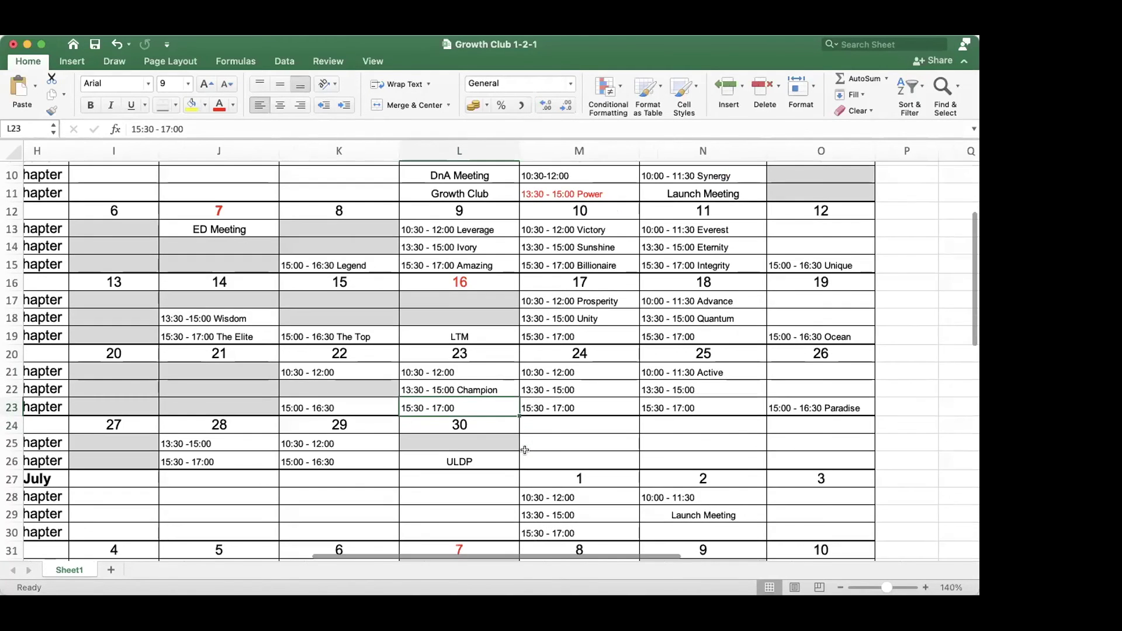
pyautogui.scroll(2, 524, 449)
pyautogui.hscroll(1, 525, 450)
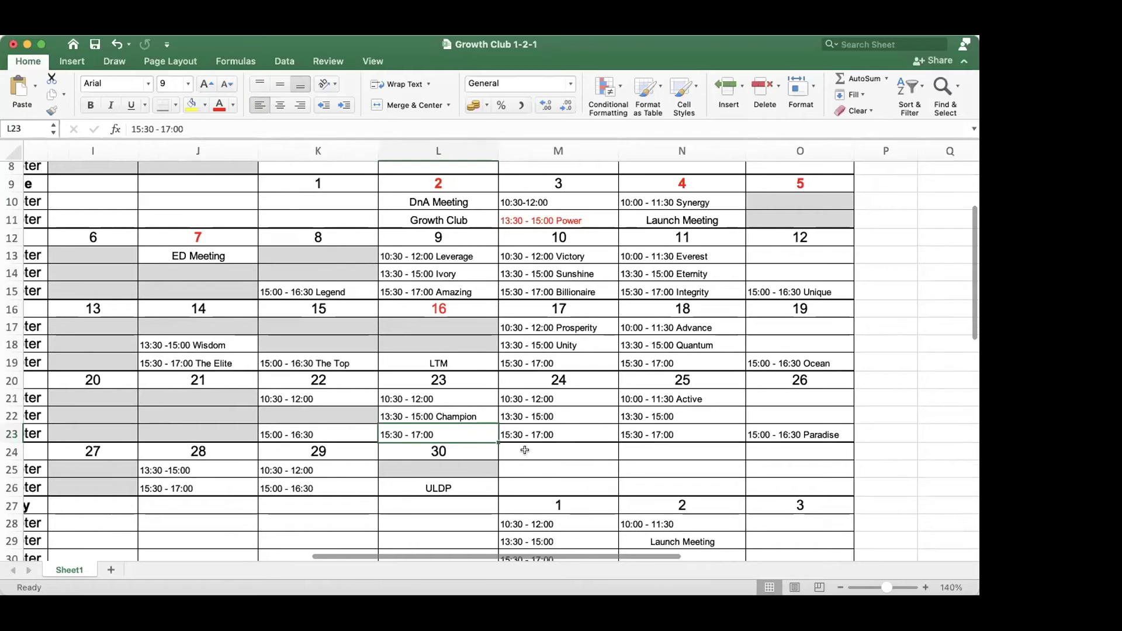
pyautogui.doubleClick(707, 363)
pyautogui.write('Legendary')
pyautogui.press('Return')
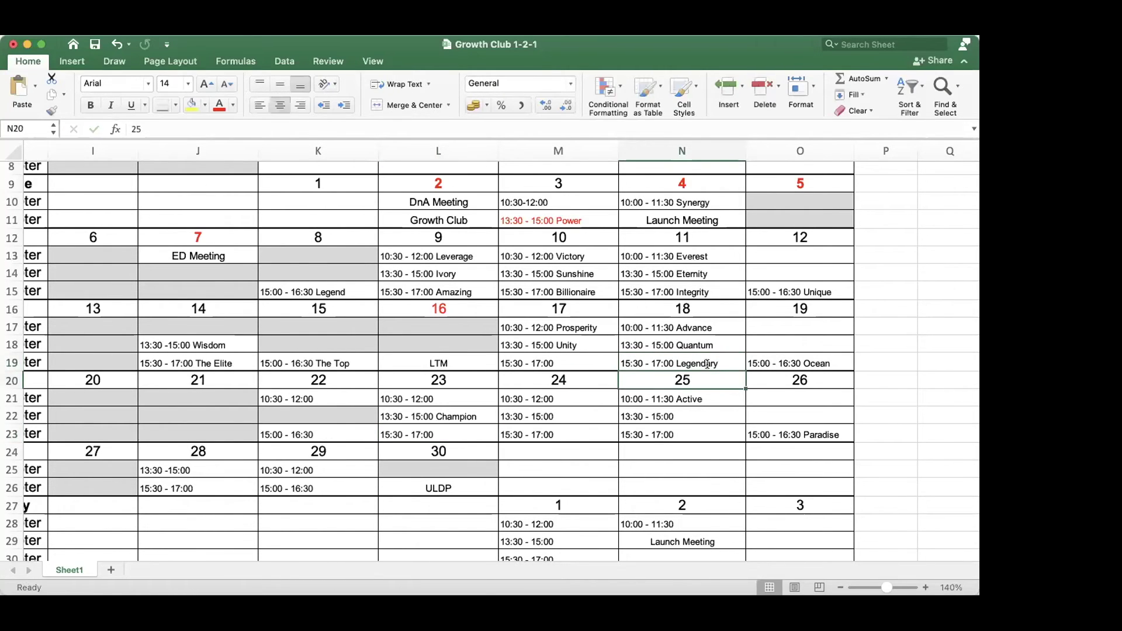
# Append Honor to the 10:30 - 12:00 slot and Horizon to the 13:30 - 15:00 slot of Thursday June 24.
pyautogui.click(717, 412)
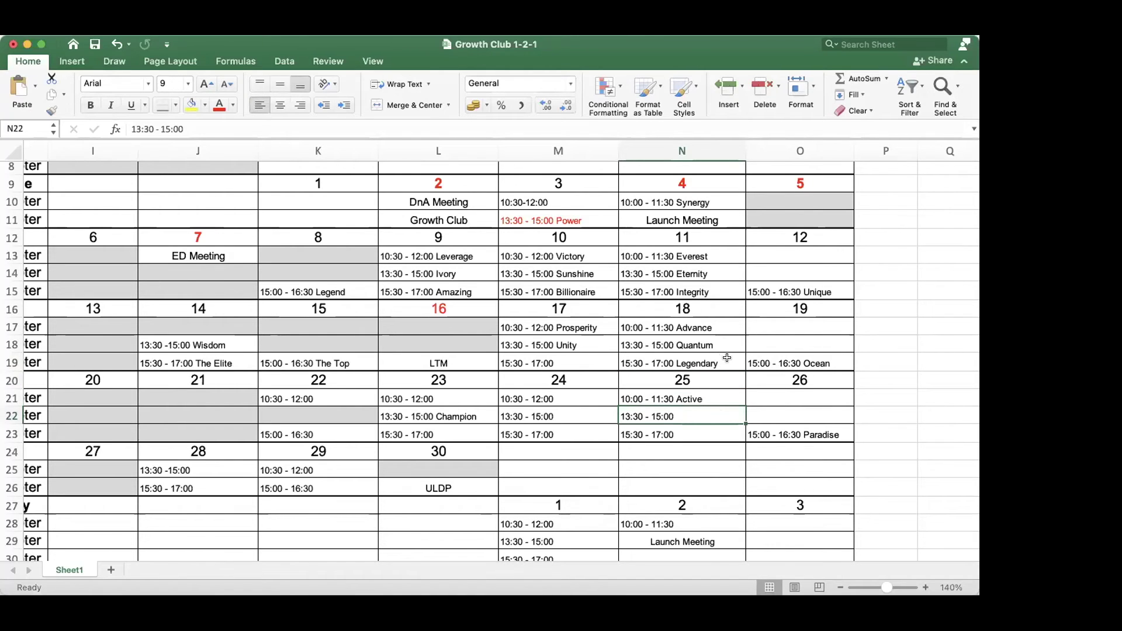
pyautogui.doubleClick(591, 397)
pyautogui.write('Honor')
pyautogui.press('Return')
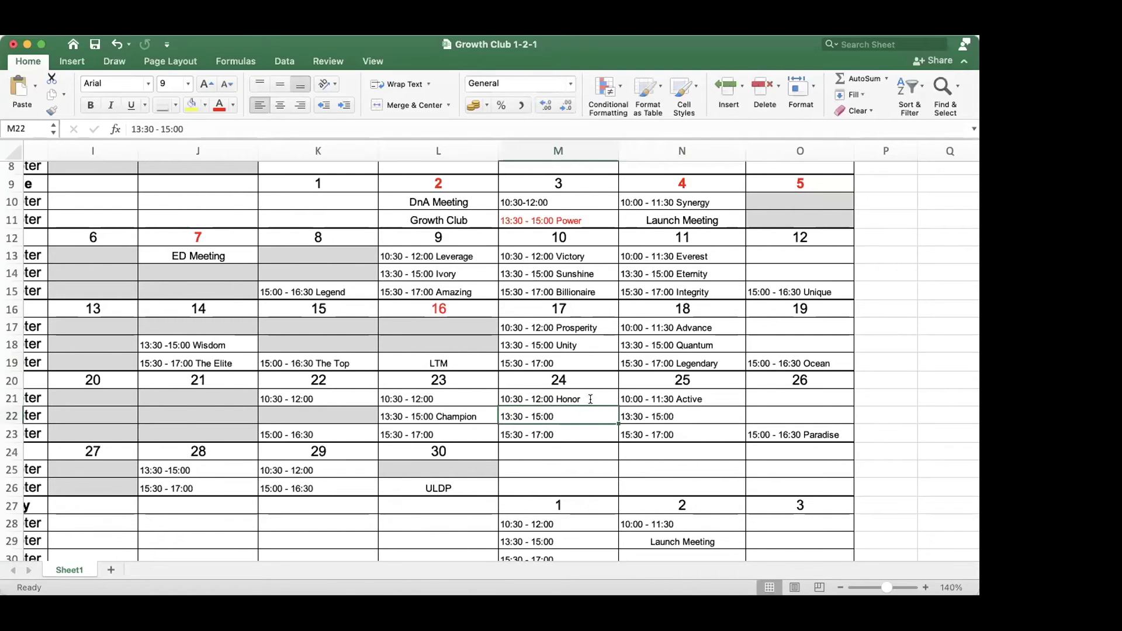
pyautogui.doubleClick(586, 412)
pyautogui.write('Horizon')
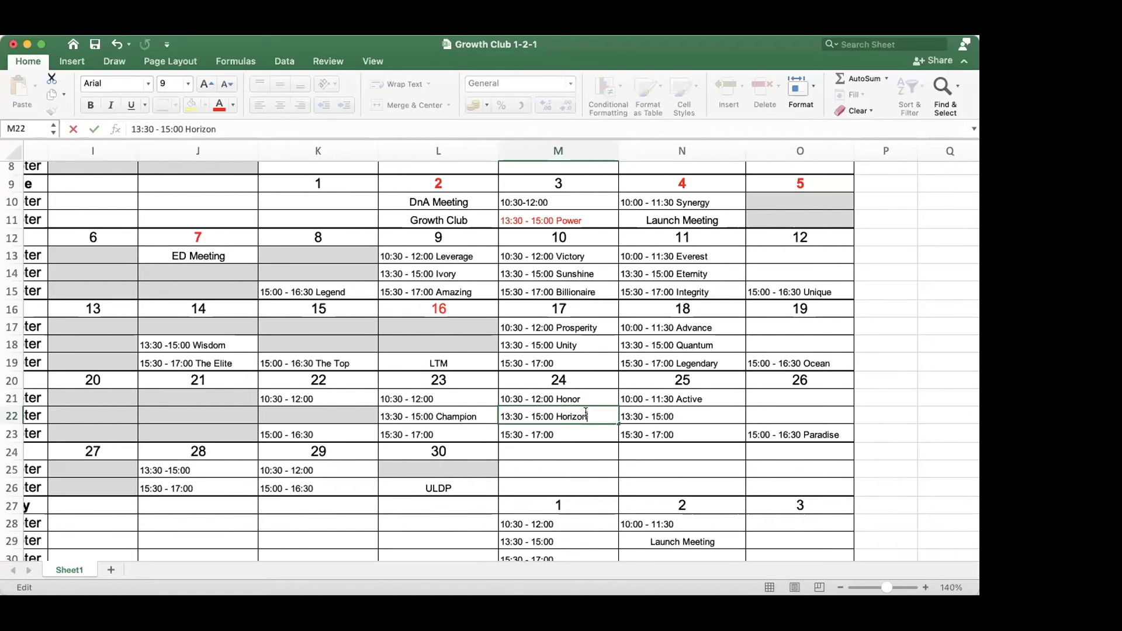
pyautogui.press('Return')
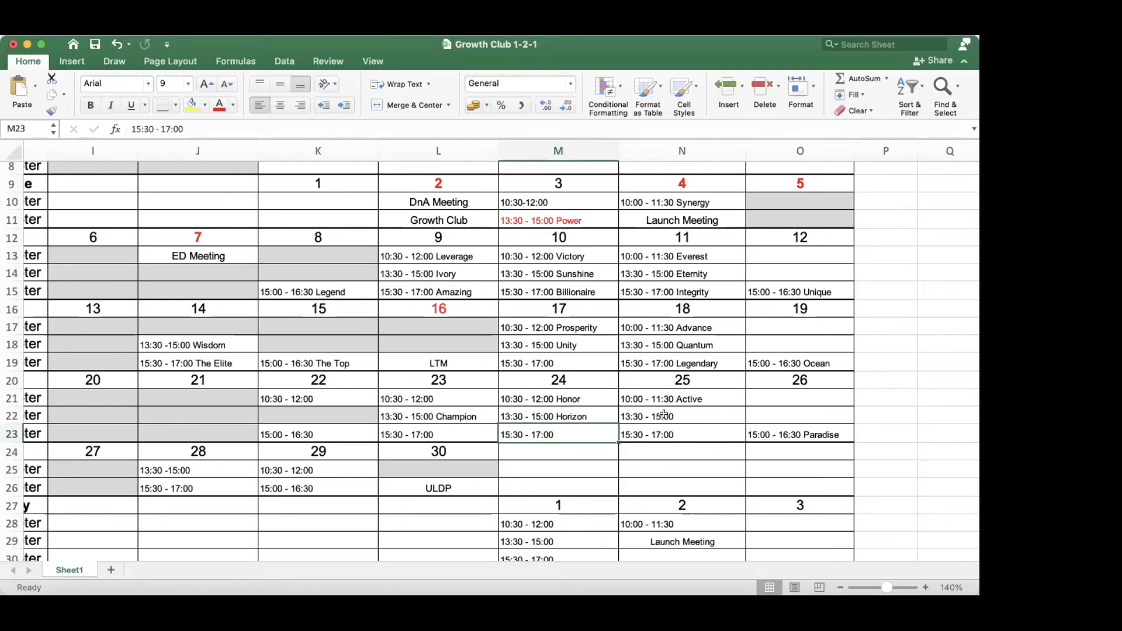
# Append the chapter name Believe to the Thursday June 17 slot at 15:30 - 17:00.
pyautogui.doubleClick(597, 362)
pyautogui.write('Be')
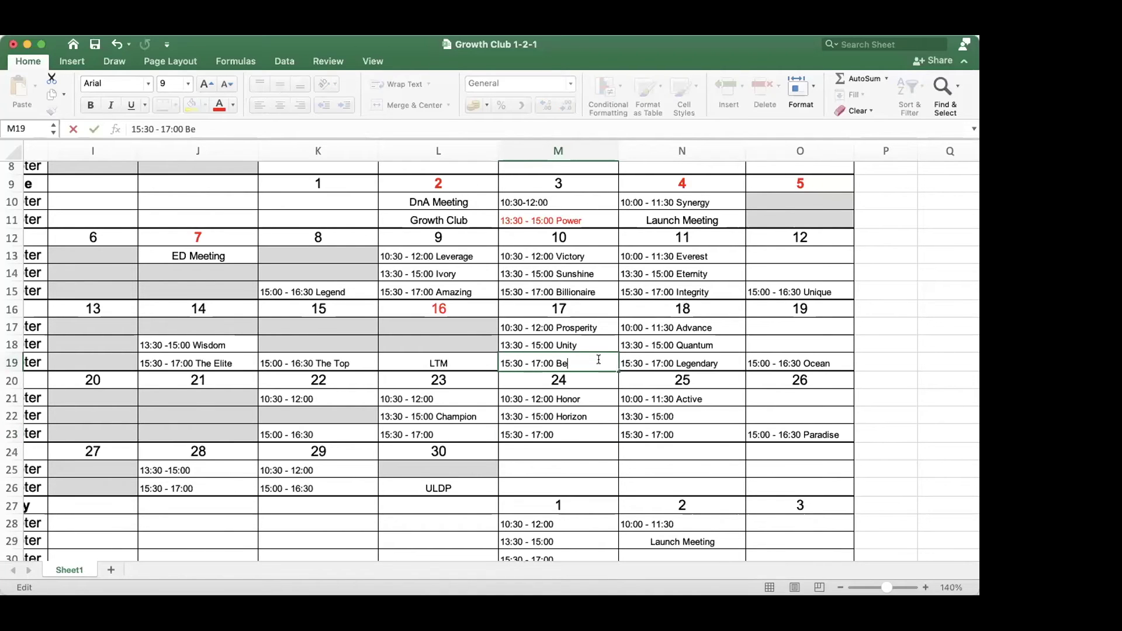
pyautogui.write('lieve')
pyautogui.press('Return')
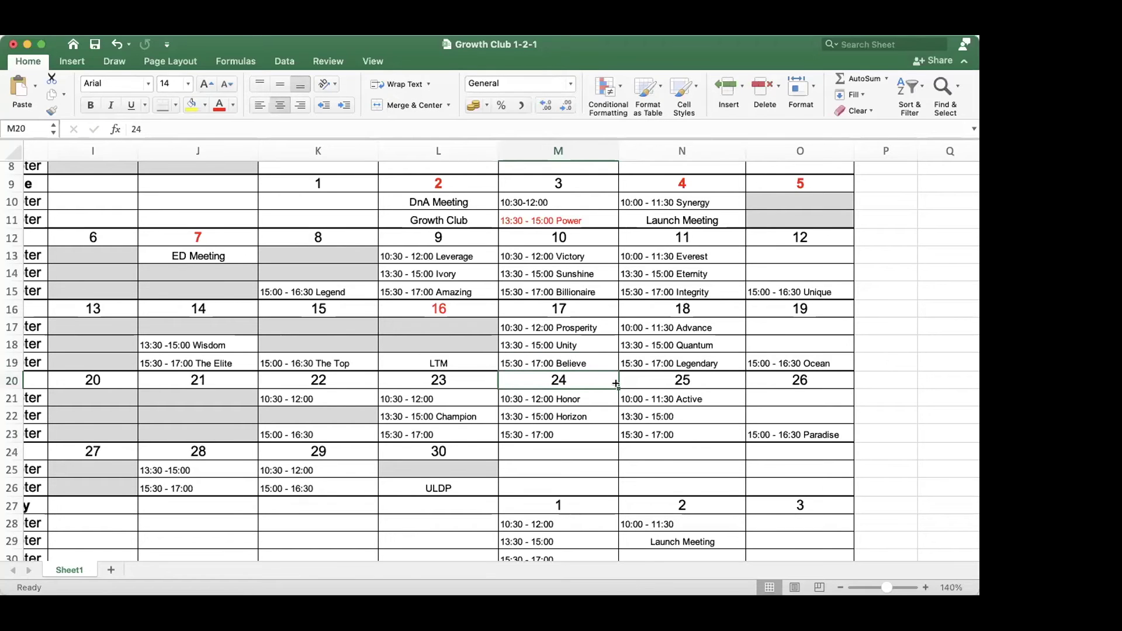
# Append the chapter name Evergreen to the Wednesday June 23 slot at 10:30 - 12:00.
pyautogui.click(472, 396)
pyautogui.doubleClick(473, 398)
pyautogui.write('Ever')
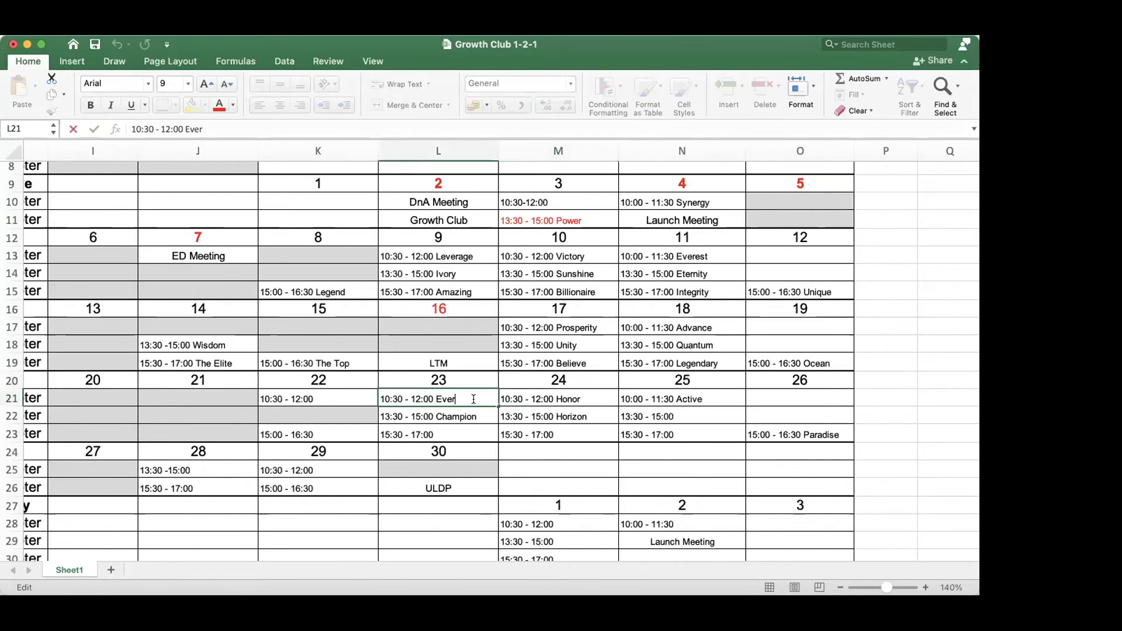
pyautogui.write('green')
pyautogui.press('Return')
pyautogui.click(467, 432)
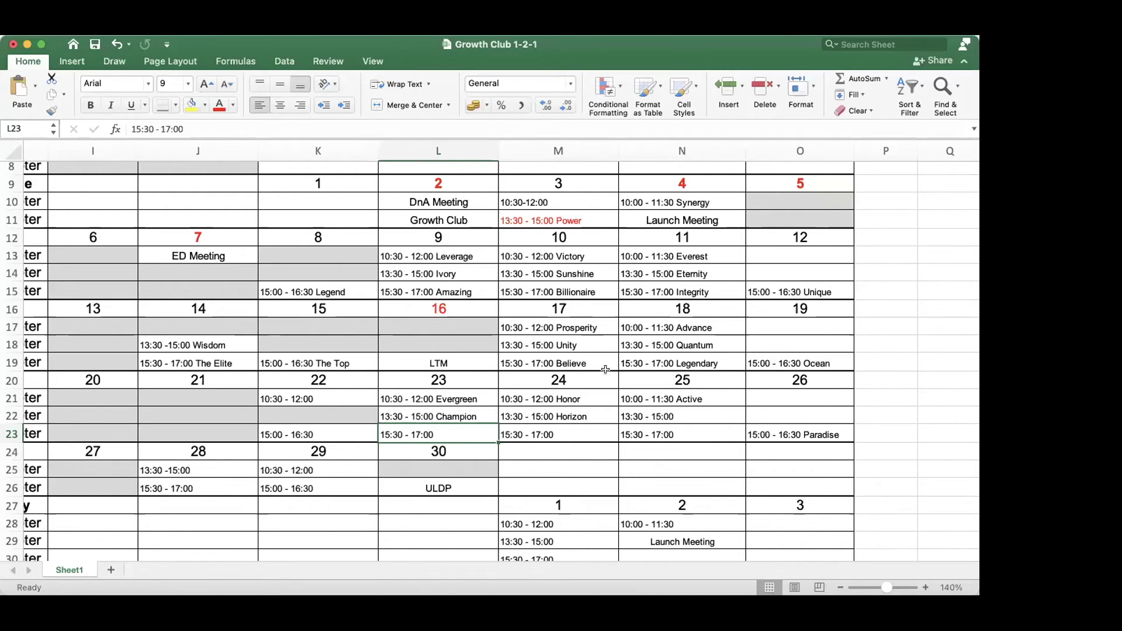
# Append the chapter name Titan to the Friday June 25 slot at 13:30 - 15:00.
pyautogui.click(701, 415)
pyautogui.doubleClick(701, 415)
pyautogui.write('Titan')
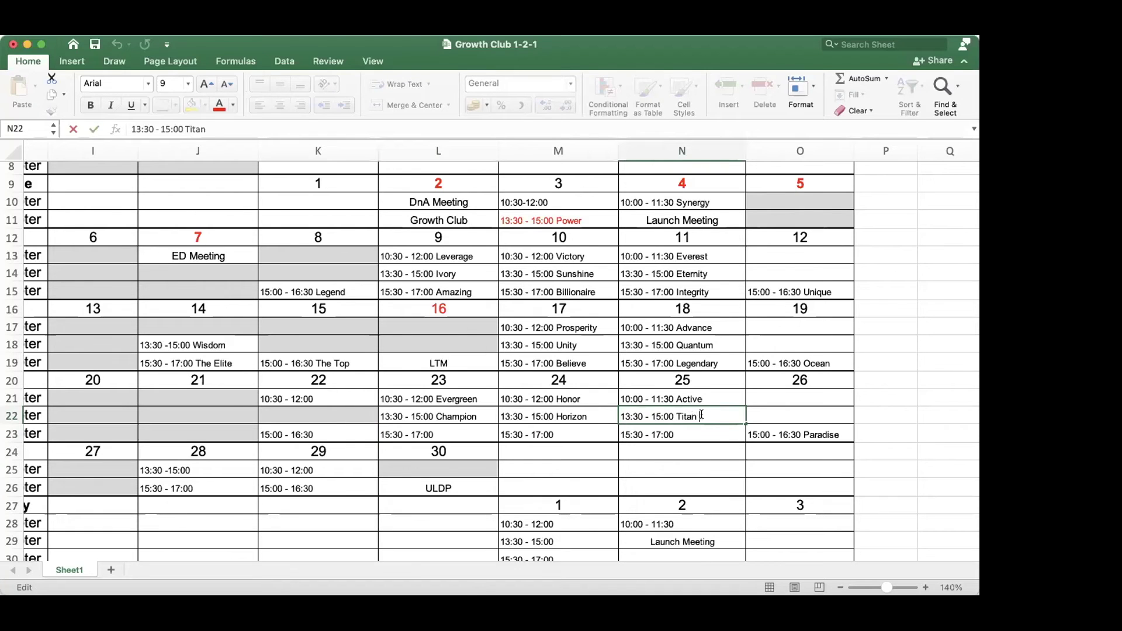
pyautogui.press('Return')
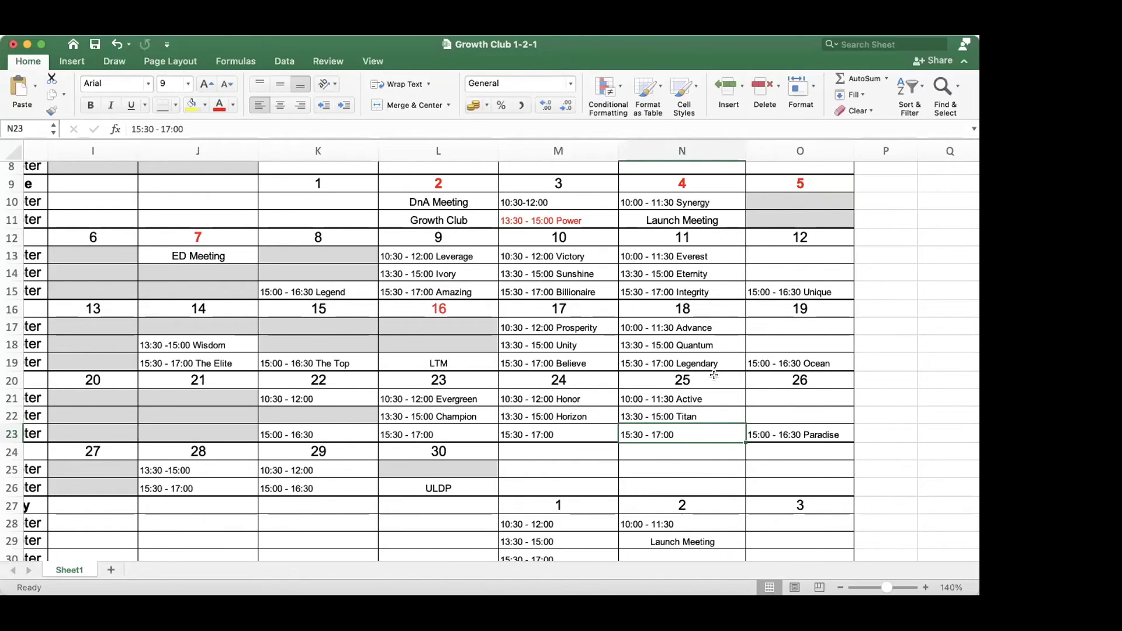
# Review the May and June calendar for slots without a chapter name, including June 3 and June 22 at 10:30 - 12:00.
pyautogui.click(585, 201)
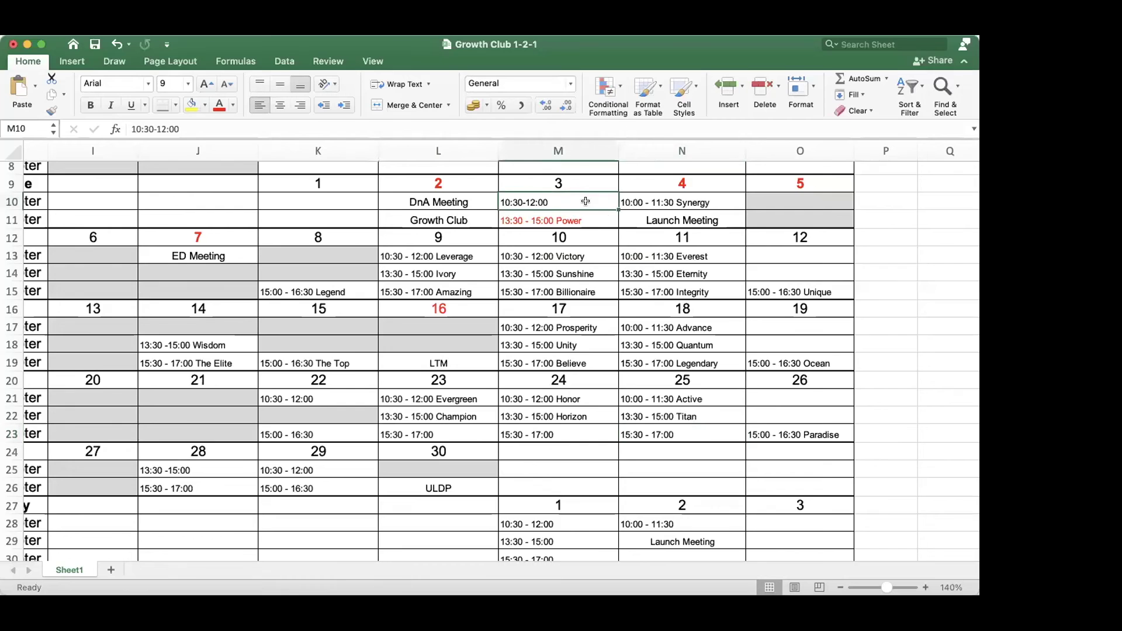
pyautogui.scroll(2, 585, 201)
pyautogui.click(574, 251)
pyautogui.click(574, 235)
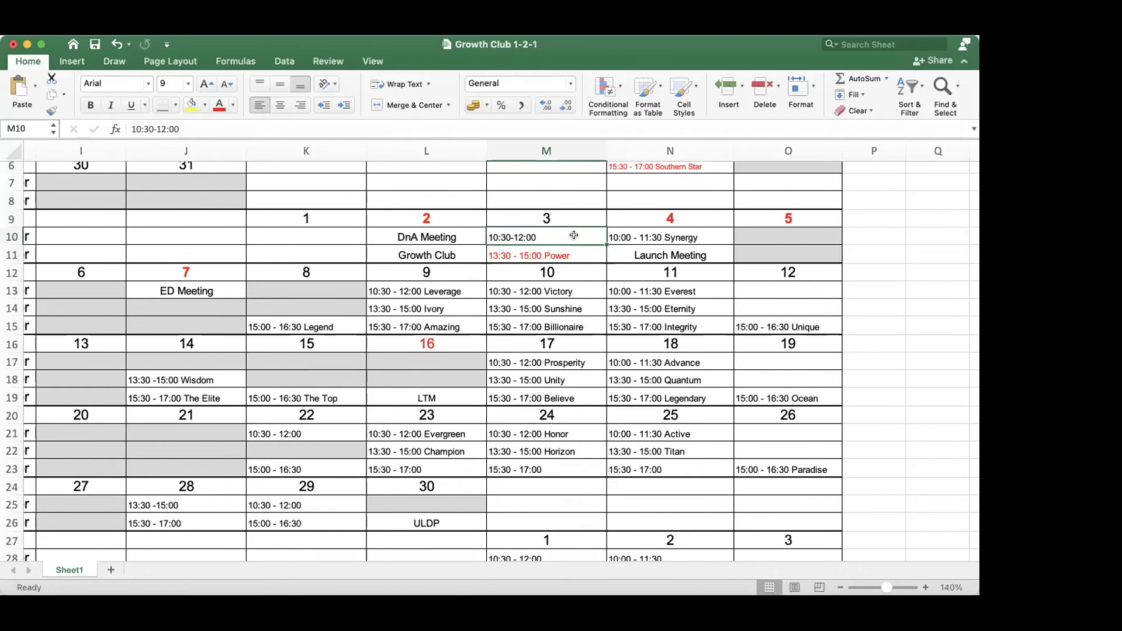
pyautogui.scroll(-1, 681, 317)
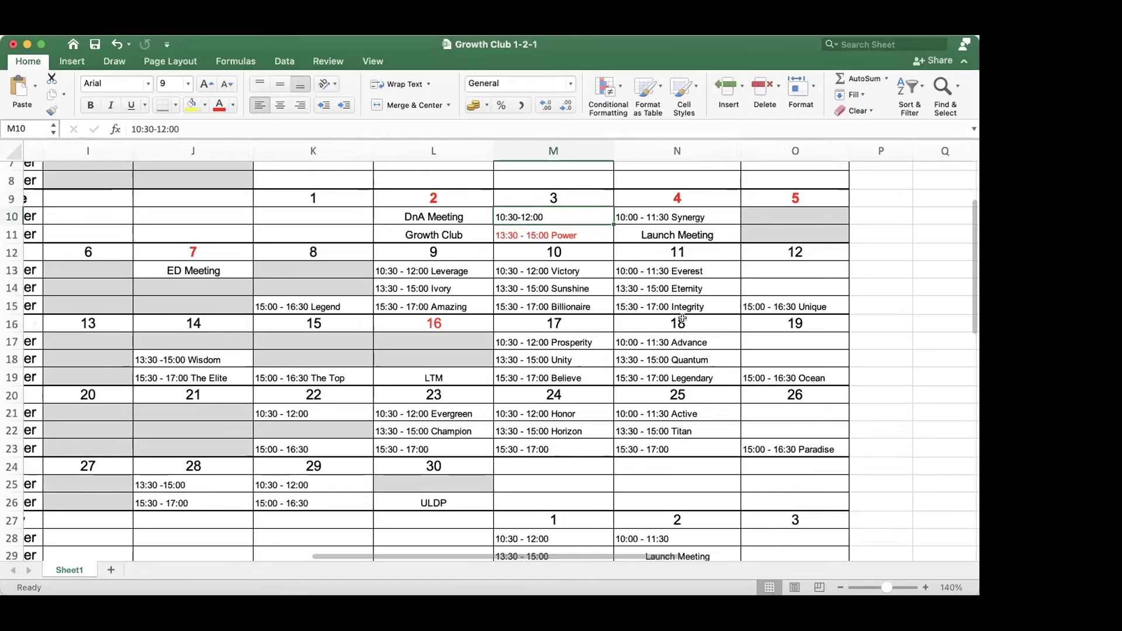
pyautogui.scroll(-1, 682, 317)
pyautogui.scroll(-3, 682, 317)
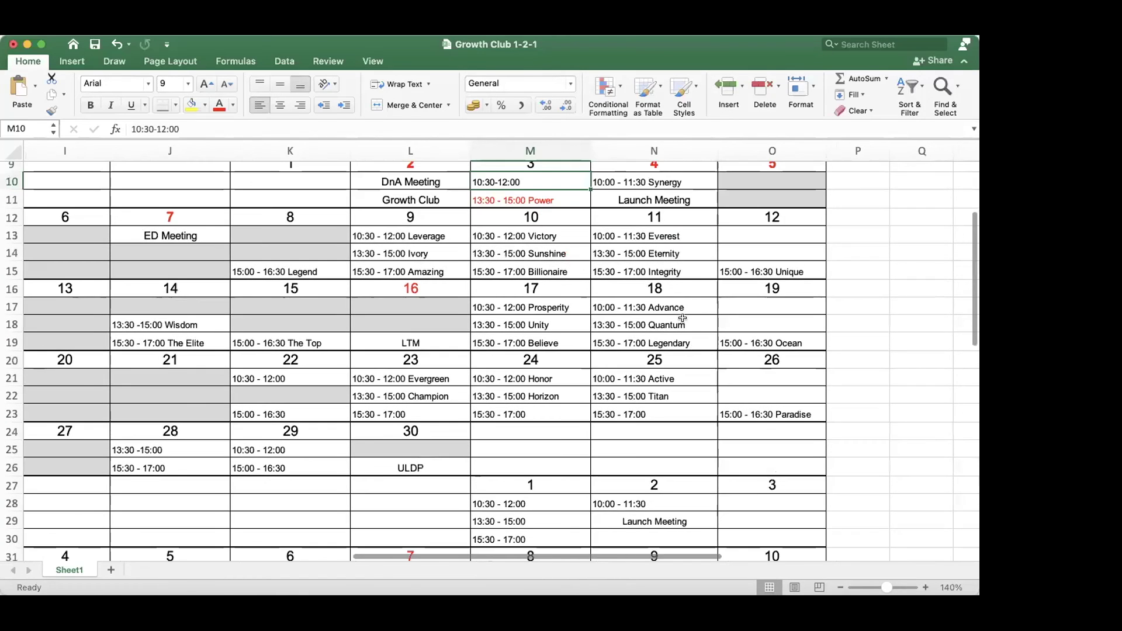
pyautogui.scroll(2, 682, 317)
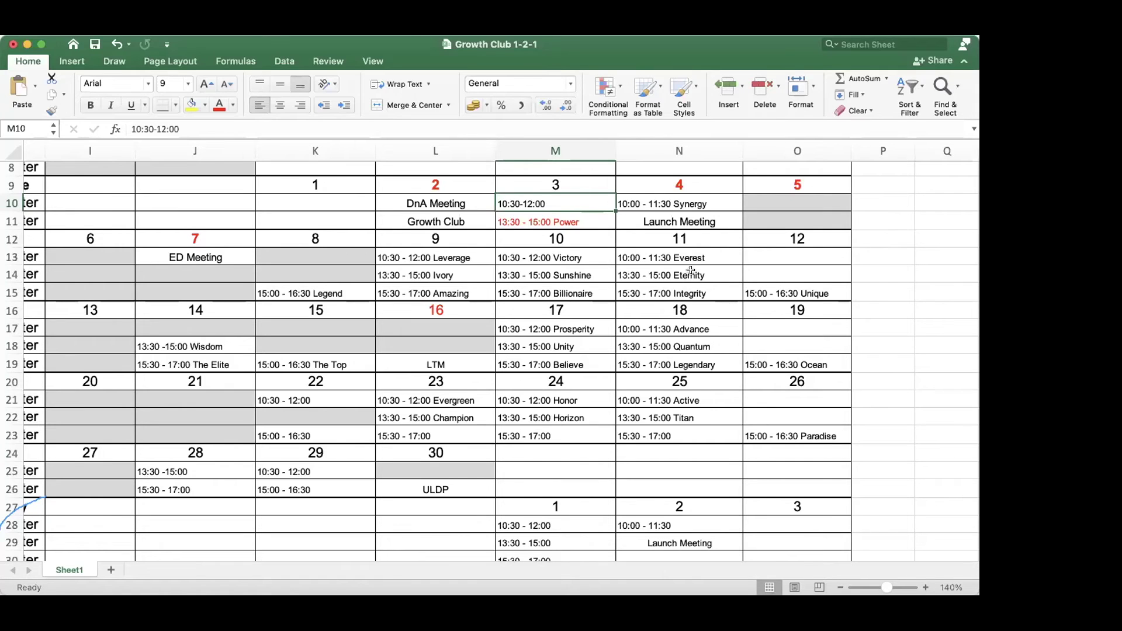
pyautogui.click(340, 393)
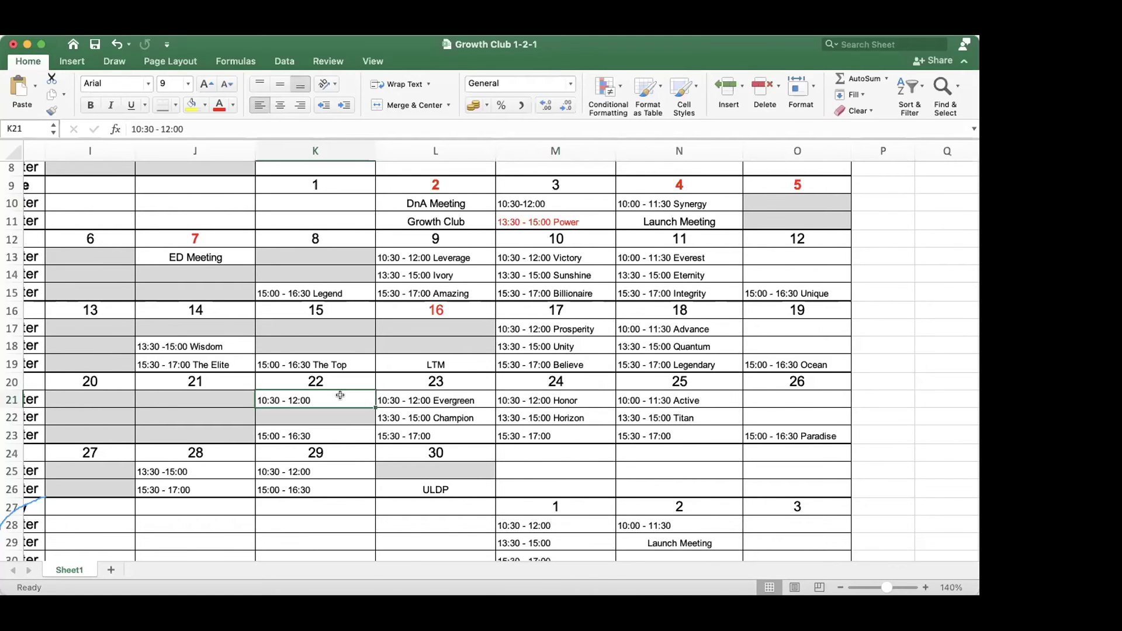
pyautogui.hscroll(-2, 340, 395)
pyautogui.scroll(2, 340, 395)
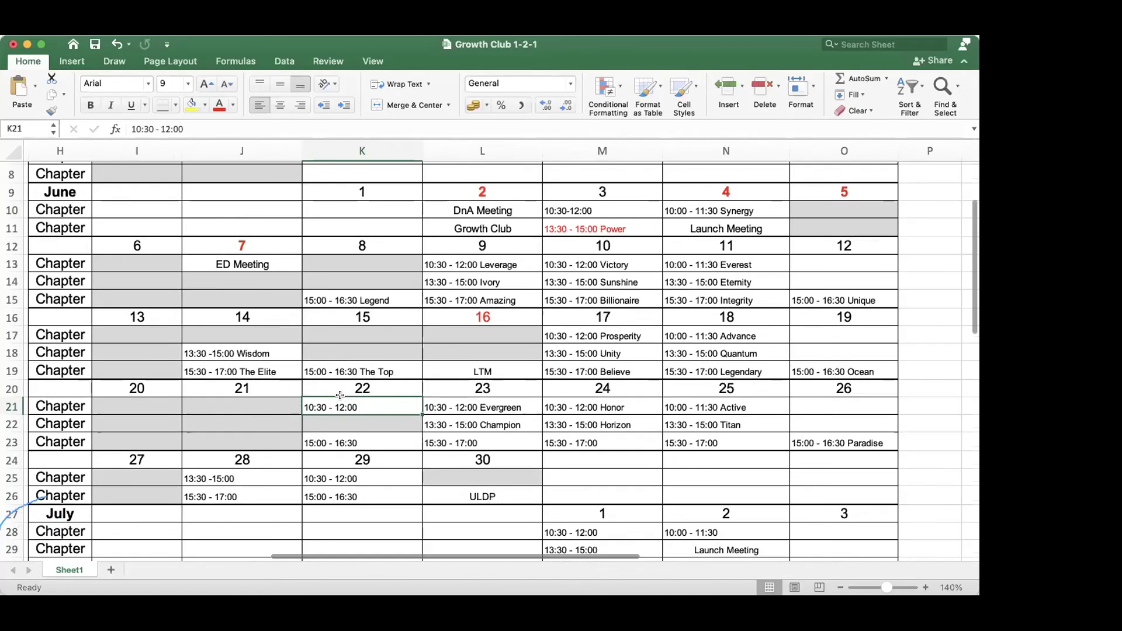
pyautogui.scroll(5, 340, 395)
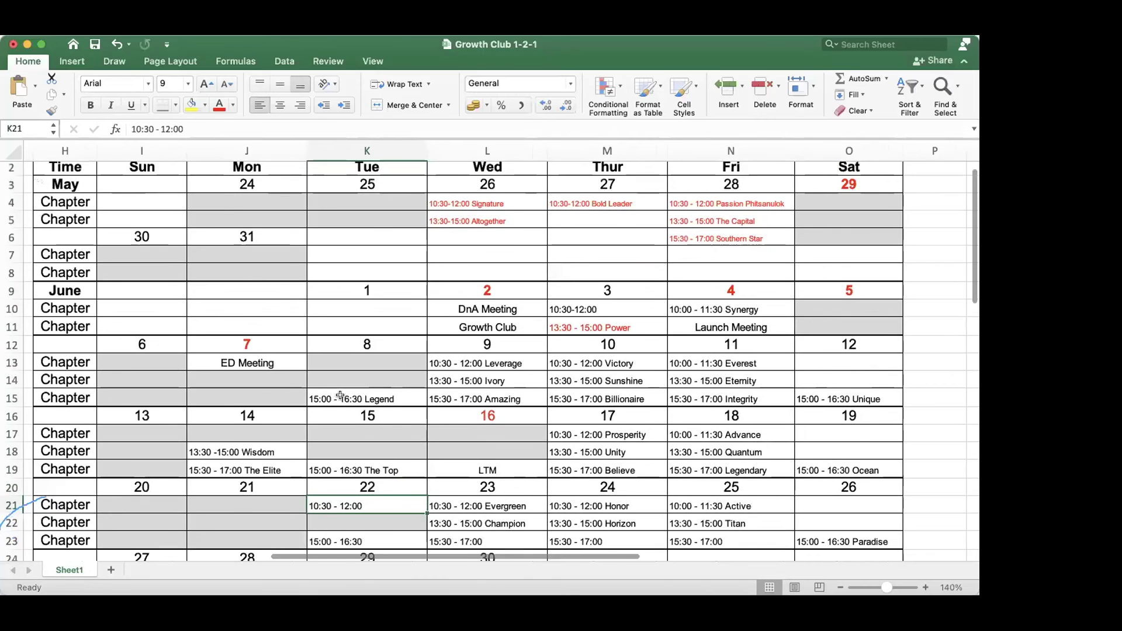
pyautogui.scroll(-1, 340, 395)
pyautogui.hscroll(-1, 340, 395)
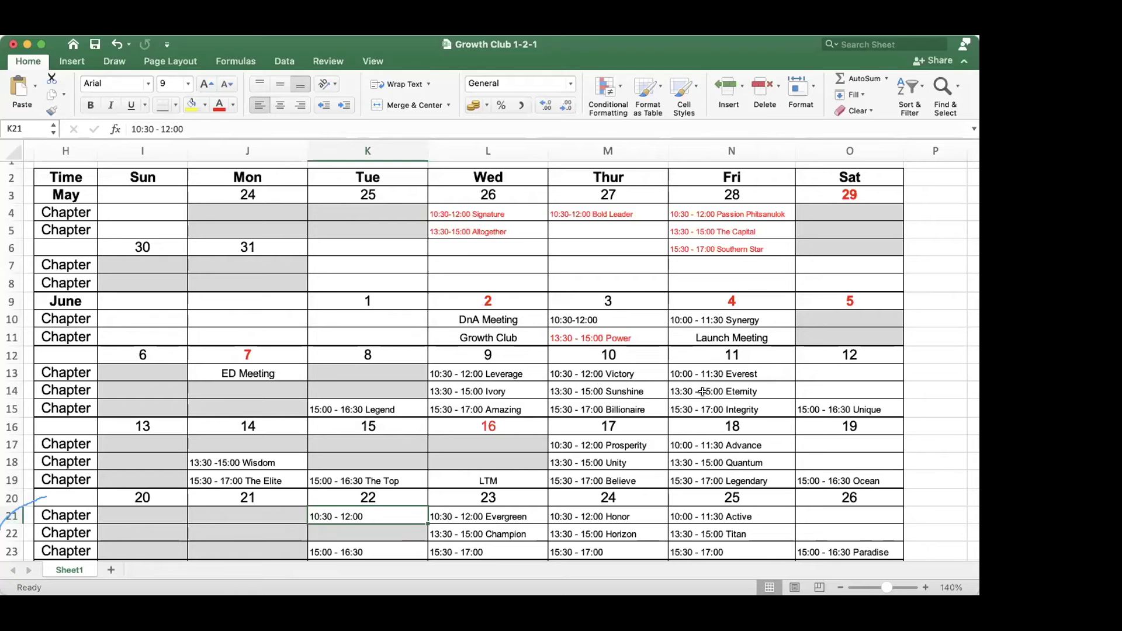
pyautogui.scroll(-3, 642, 438)
pyautogui.scroll(-3, 643, 438)
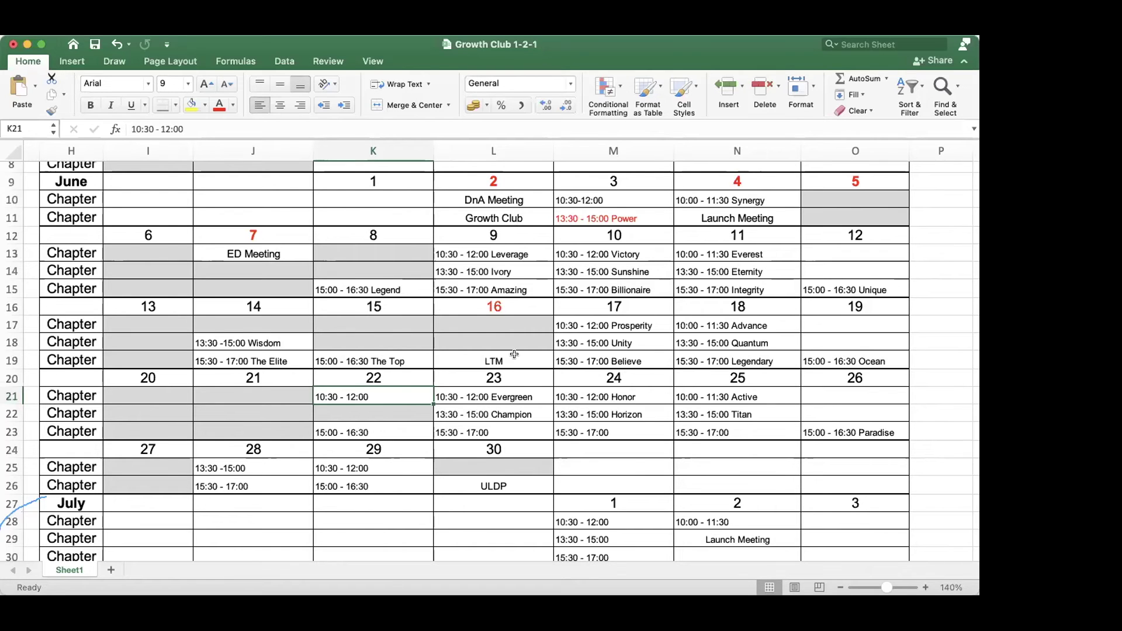
# Append the chapter name Momentum to the Tuesday June 22 slot at 15:00 - 16:30.
pyautogui.doubleClick(387, 431)
pyautogui.write('Momen')
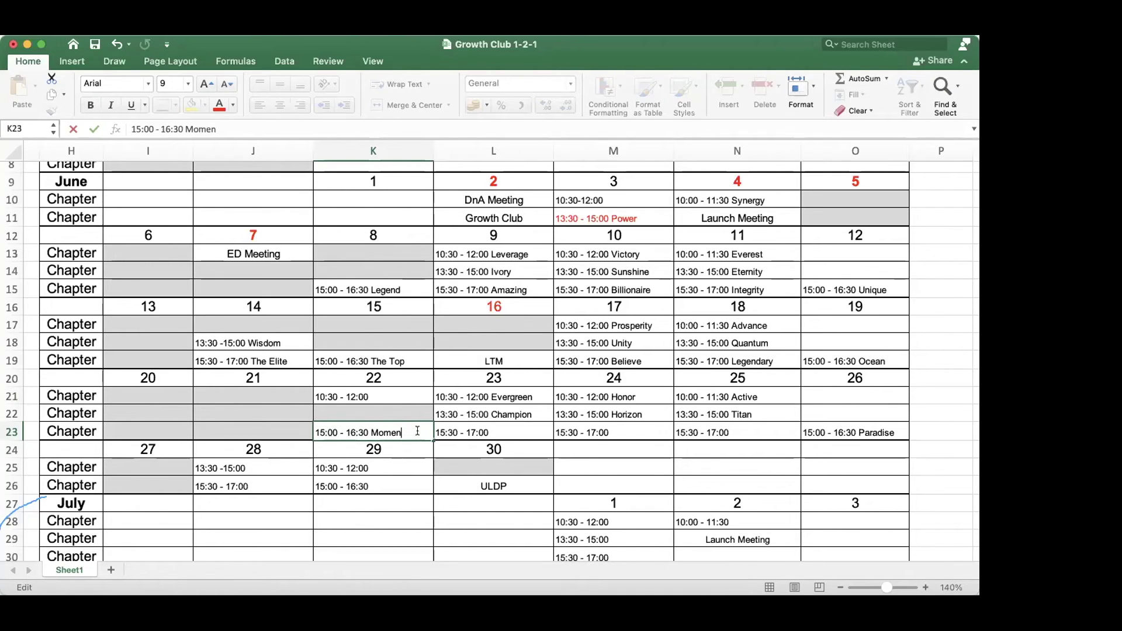
pyautogui.click(407, 388)
pyautogui.click(405, 432)
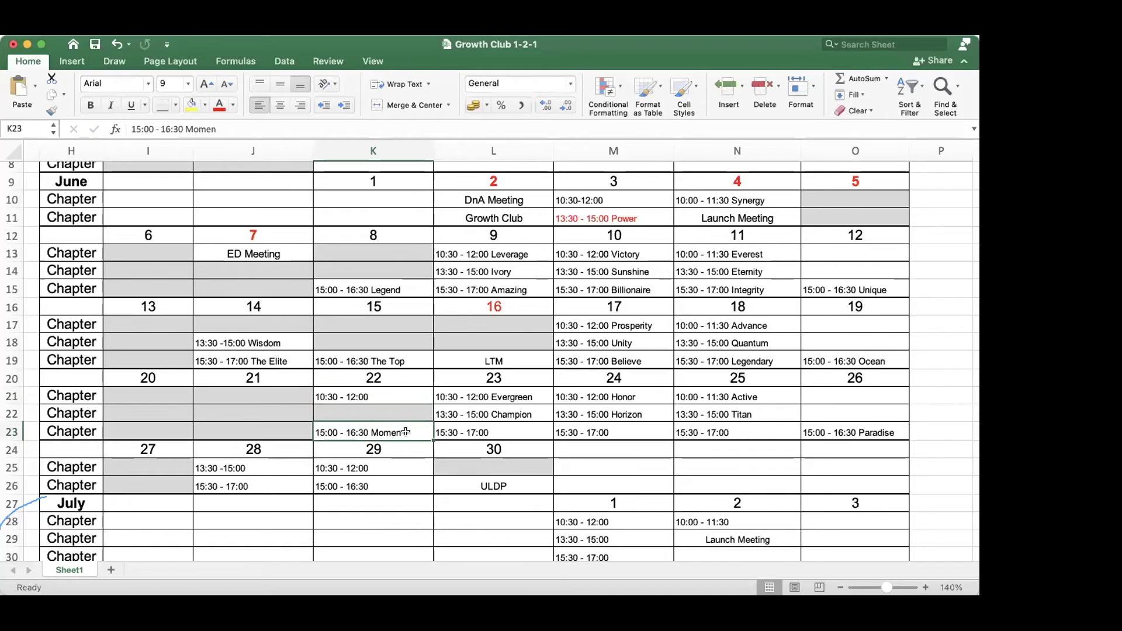
pyautogui.click(226, 130)
pyautogui.write('tum')
pyautogui.press('Return')
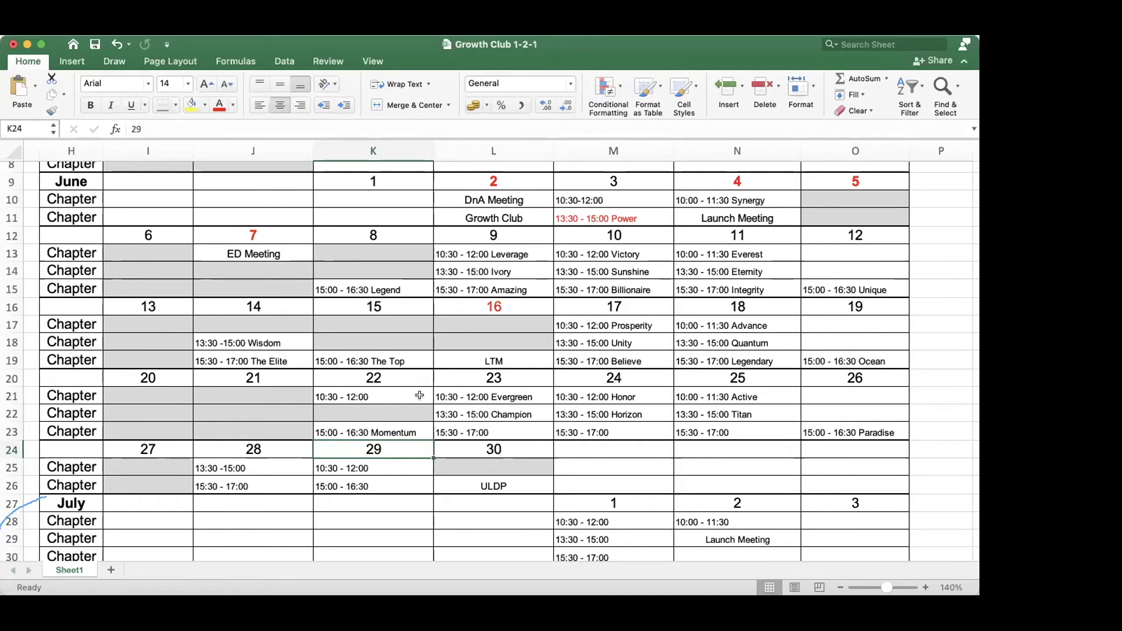
# Append the chapter name Pinnacle to the Wednesday June 23 slot at 15:30 - 17:00.
pyautogui.doubleClick(519, 430)
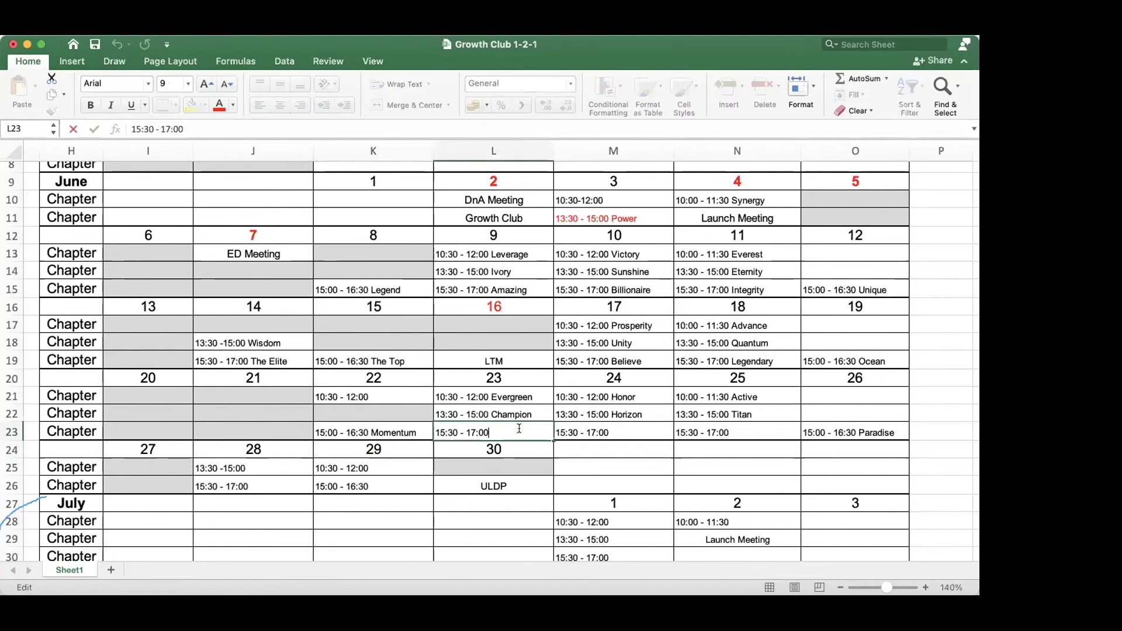
pyautogui.write('Pinnacle')
pyautogui.press('Return')
pyautogui.click(607, 446)
pyautogui.scroll(-2, 608, 446)
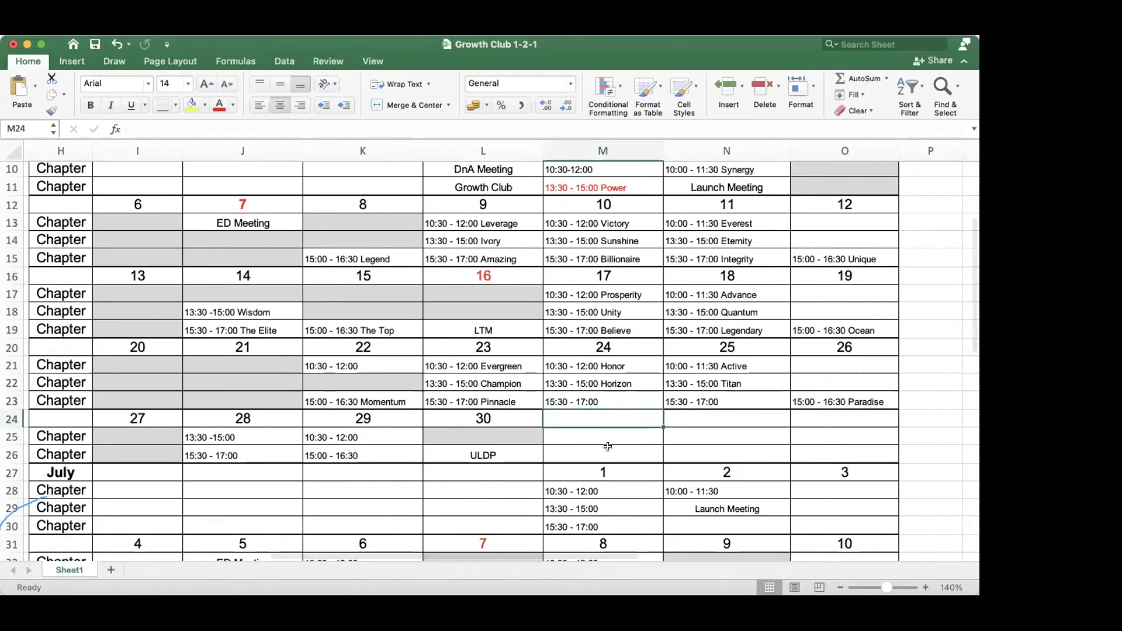
# Append the chapter name Rising Star to the Friday June 25 slot at 15:30 - 17:00.
pyautogui.doubleClick(747, 400)
pyautogui.write('Rising Star')
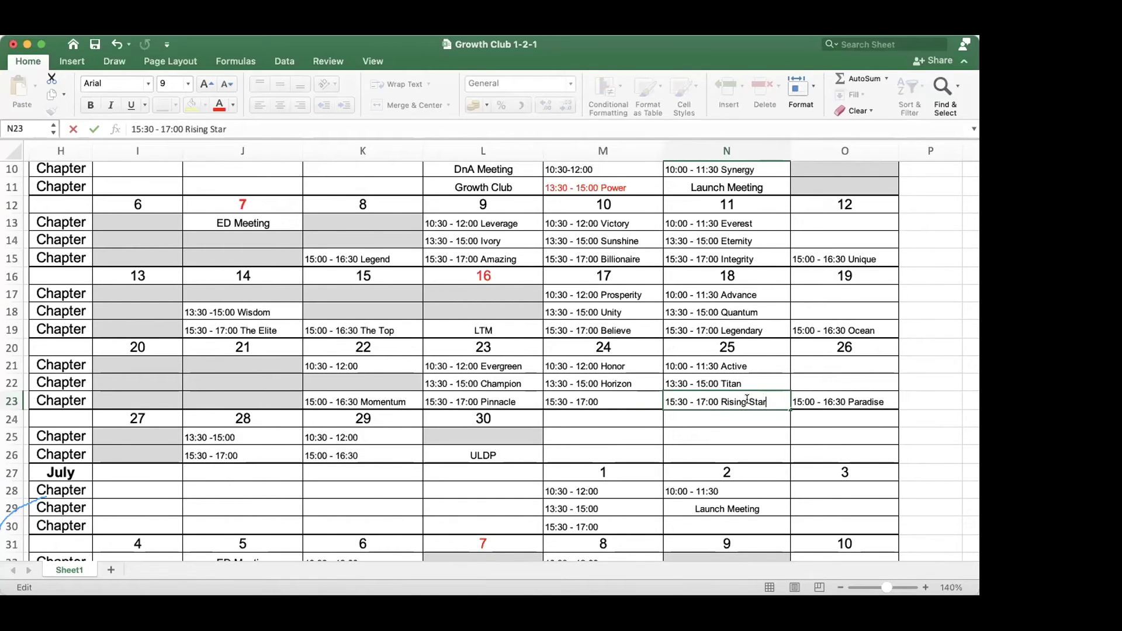
pyautogui.press('Return')
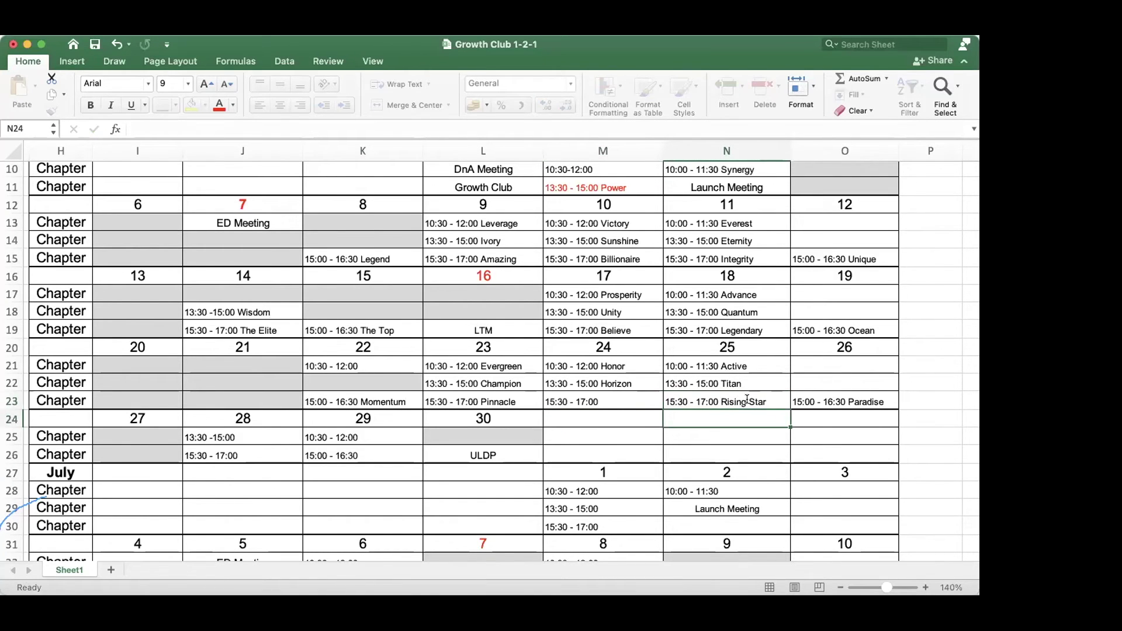
pyautogui.click(626, 402)
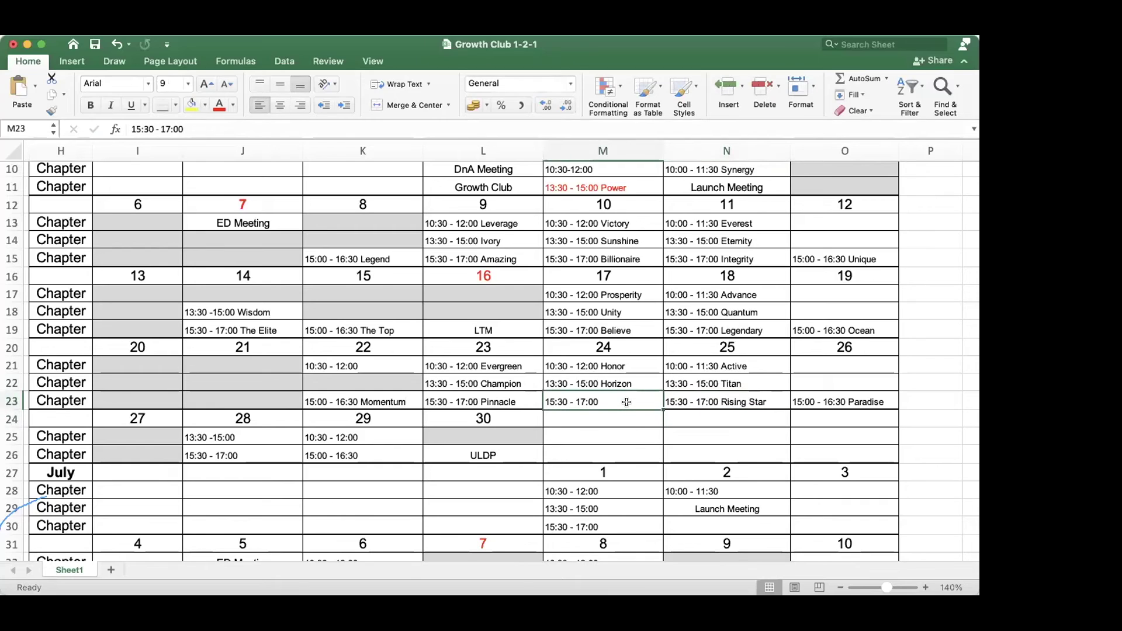
pyautogui.click(732, 419)
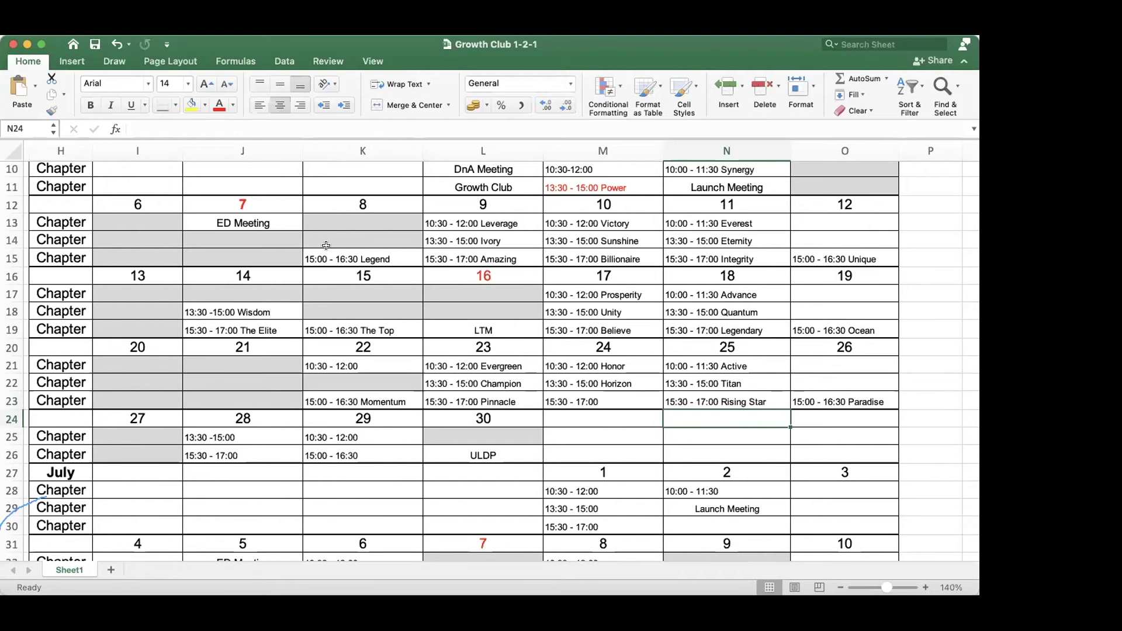
# Review the June and July calendar down to July 12 for slots without a chapter name.
pyautogui.hscroll(1, 326, 246)
pyautogui.scroll(-4, 326, 245)
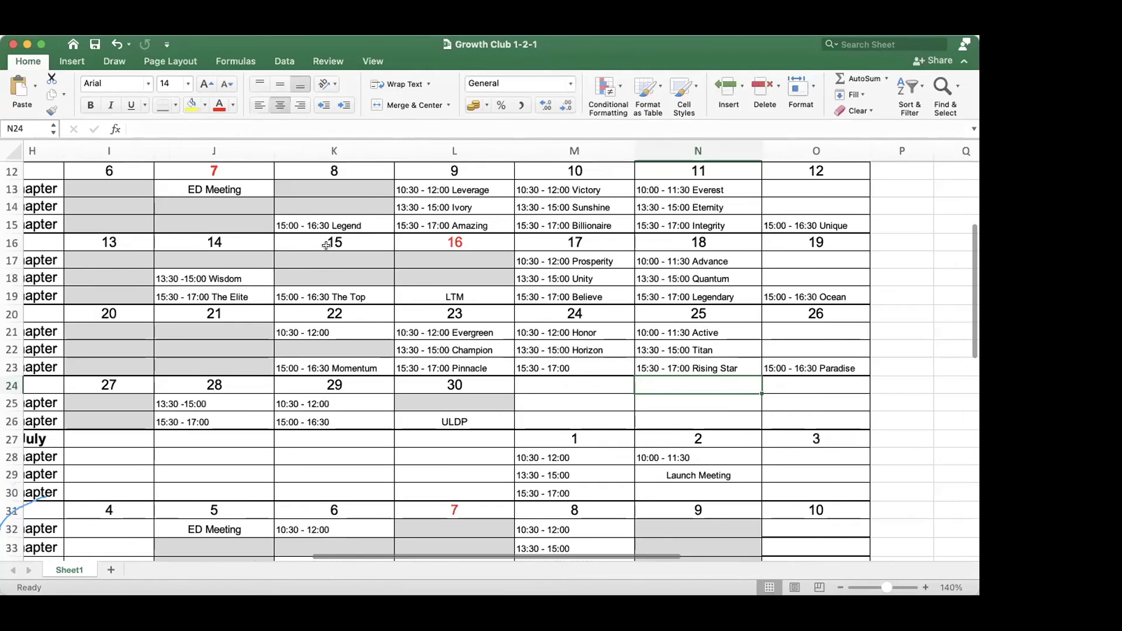
pyautogui.scroll(-4, 326, 246)
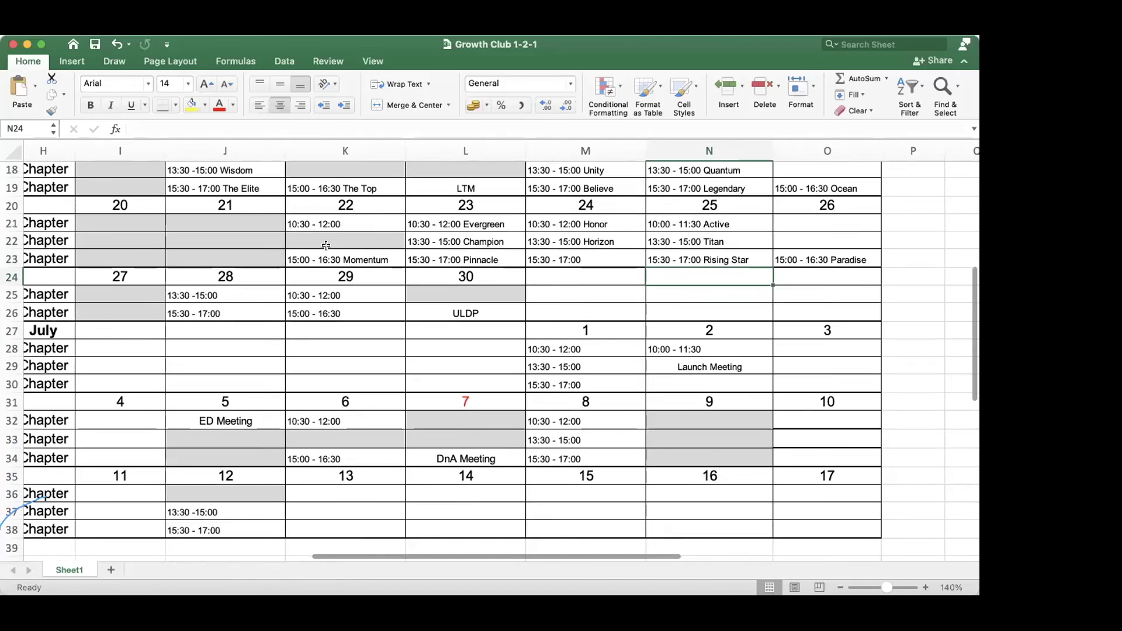
pyautogui.click(252, 521)
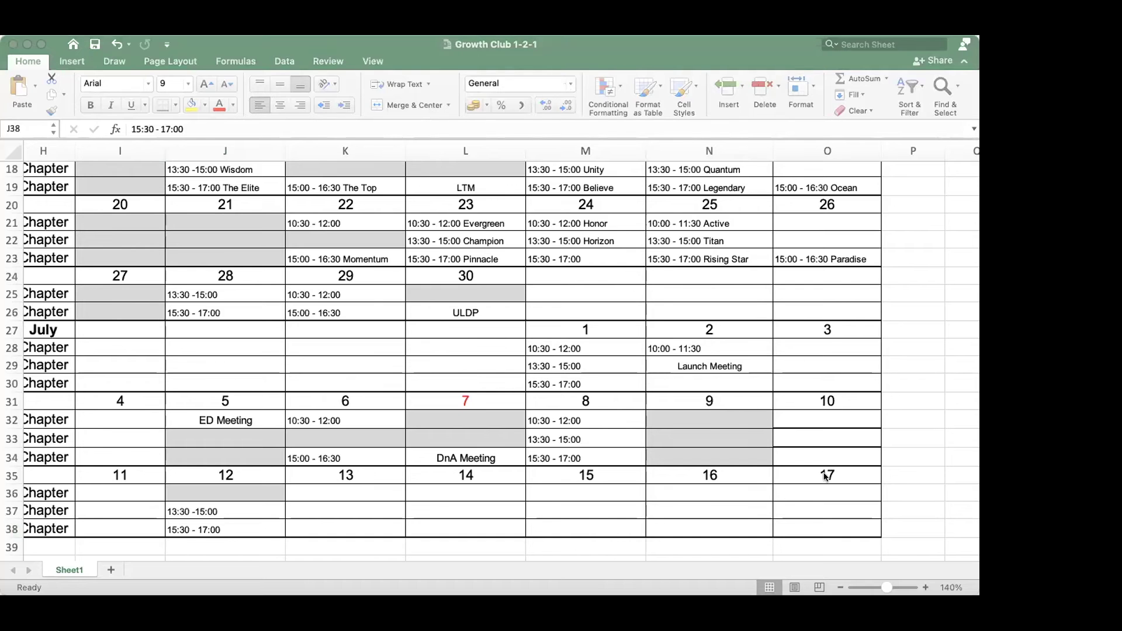
pyautogui.scroll(2, 786, 462)
pyautogui.hscroll(-1, 786, 462)
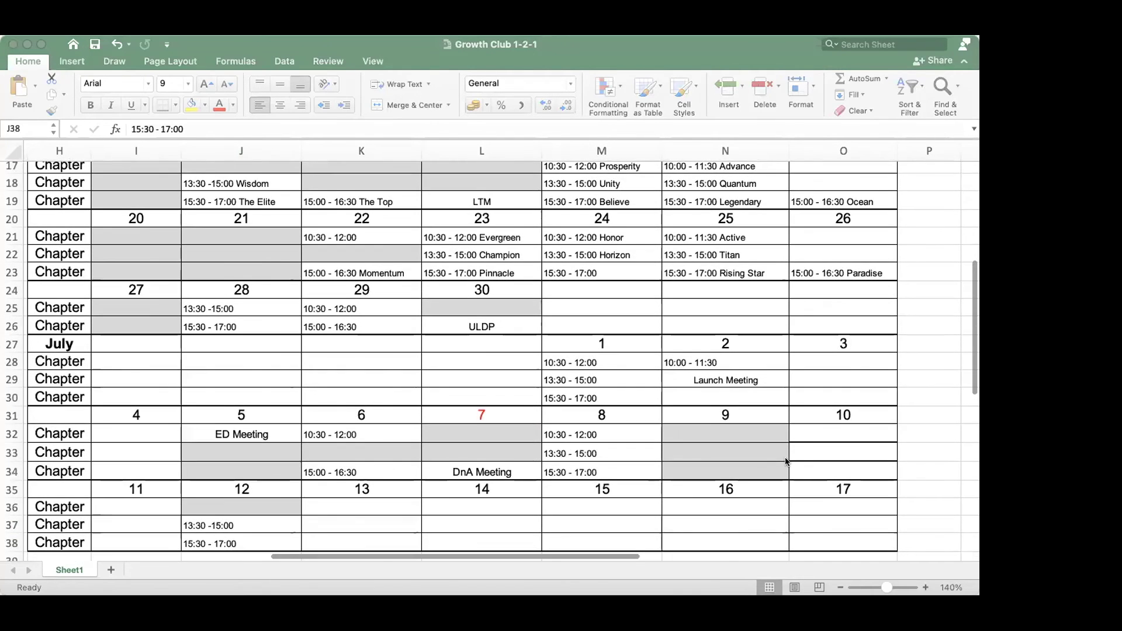
pyautogui.scroll(3, 786, 462)
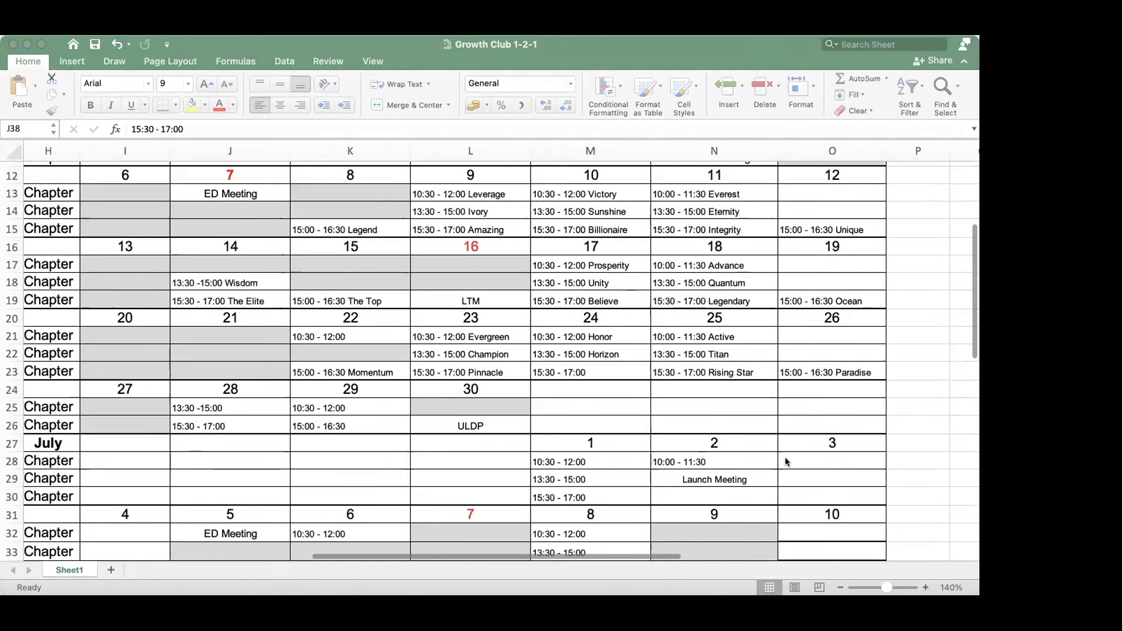
pyautogui.scroll(-1, 786, 462)
pyautogui.scroll(2, 786, 462)
pyautogui.hscroll(-1, 785, 461)
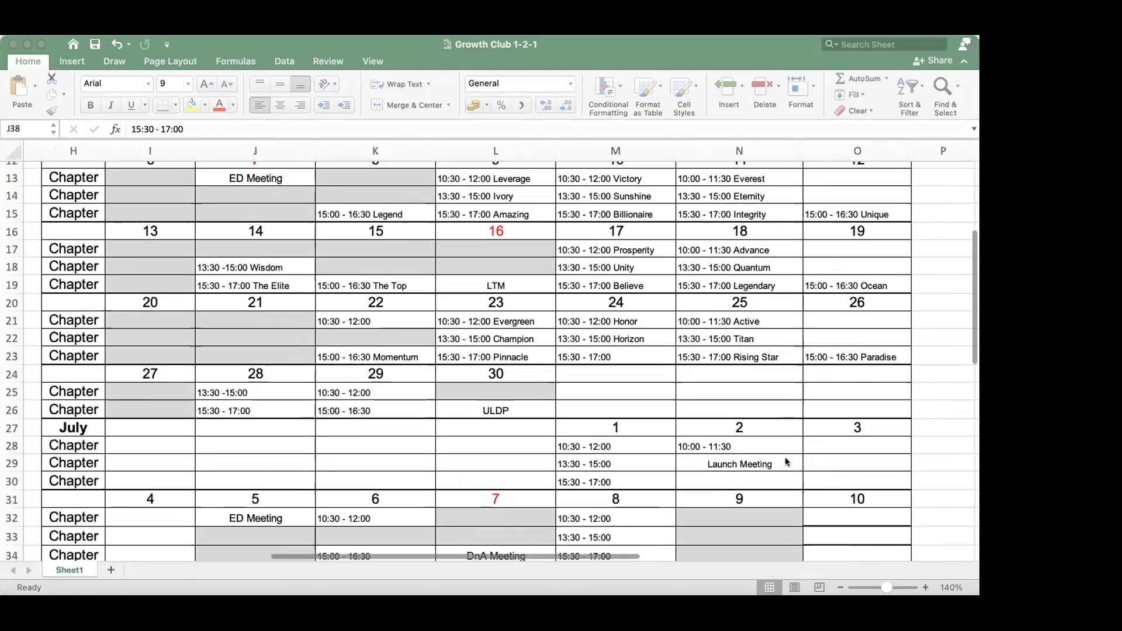
pyautogui.scroll(-1, 784, 457)
pyautogui.scroll(7, 784, 457)
pyautogui.hscroll(1, 784, 457)
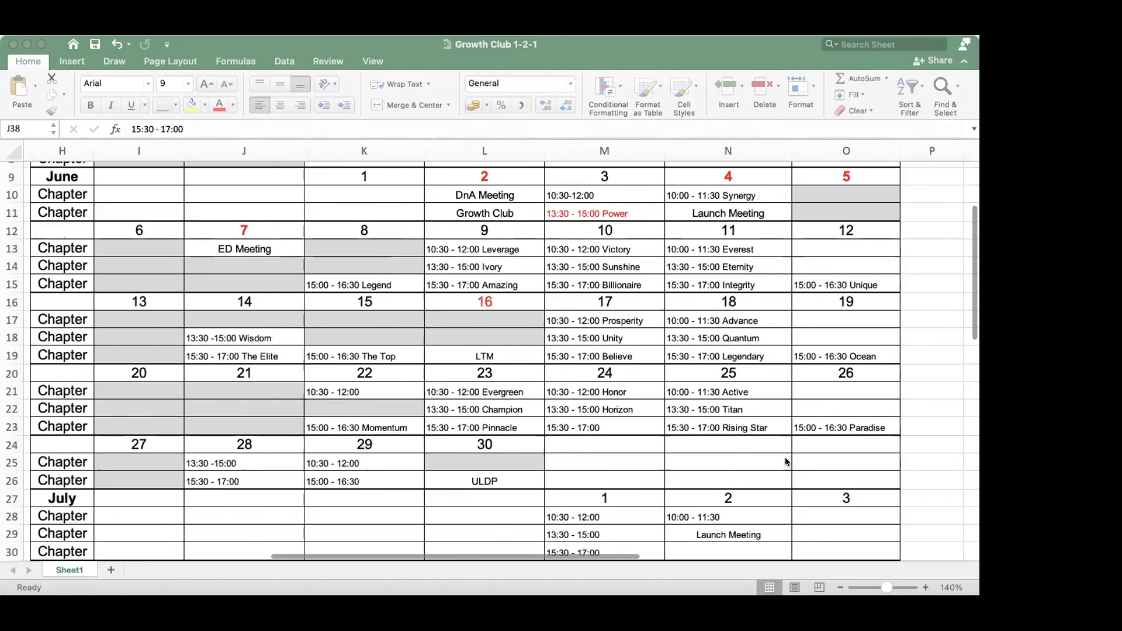
pyautogui.scroll(-7, 784, 457)
pyautogui.hscroll(-1, 784, 457)
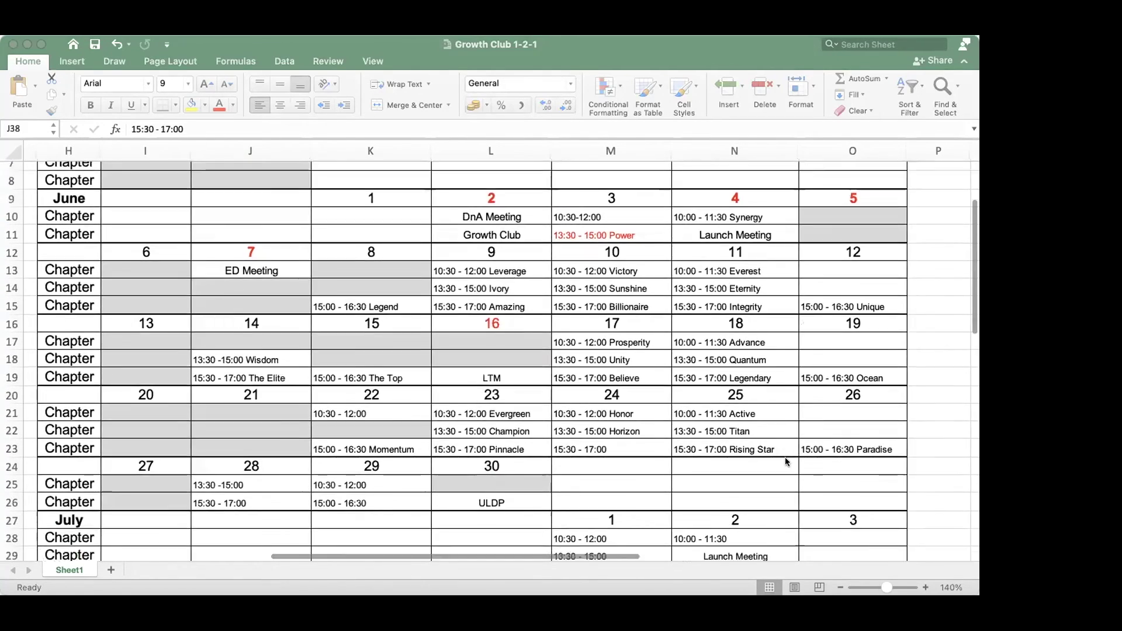
pyautogui.scroll(4, 784, 457)
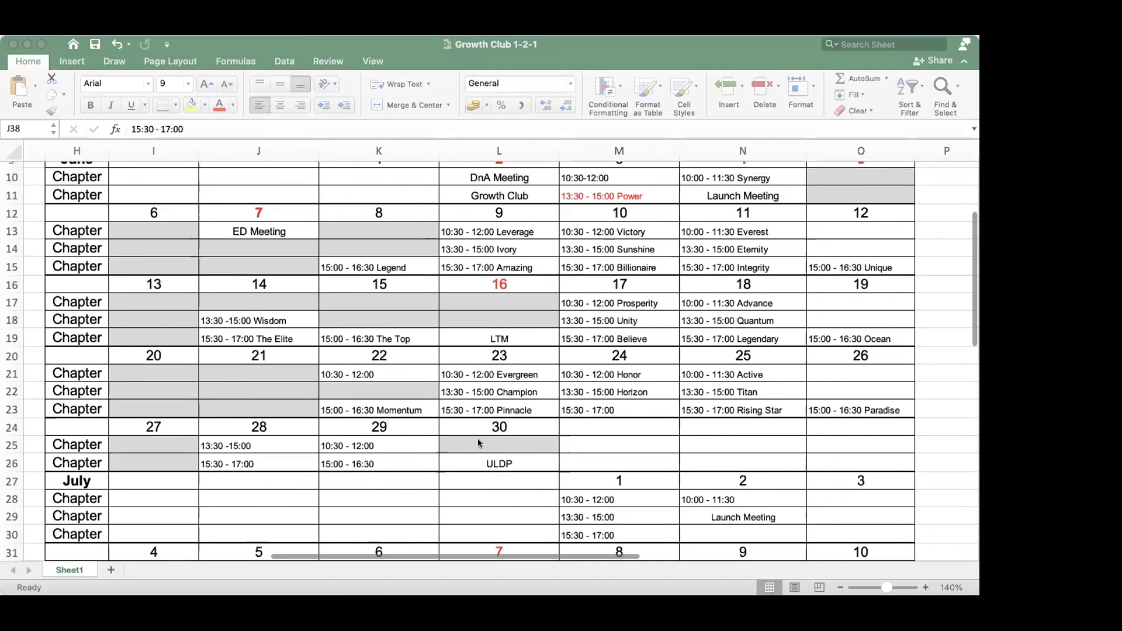
# Append the chapter name Supreme to the Tuesday June 29 slot at 15:00 - 16:30.
pyautogui.doubleClick(412, 468)
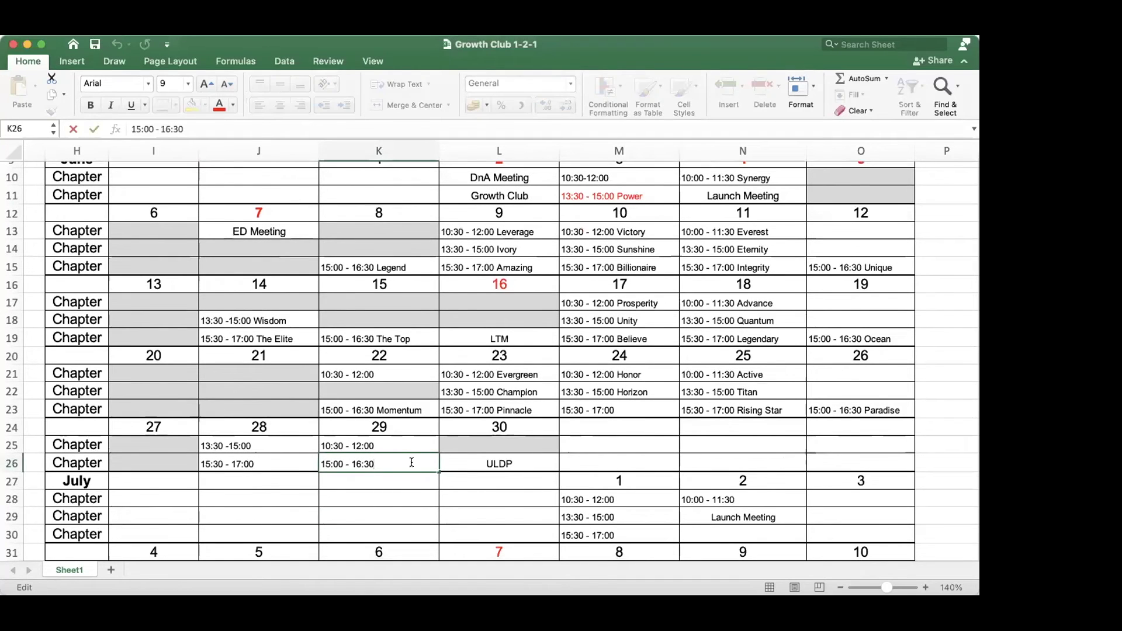
pyautogui.write('Supreme')
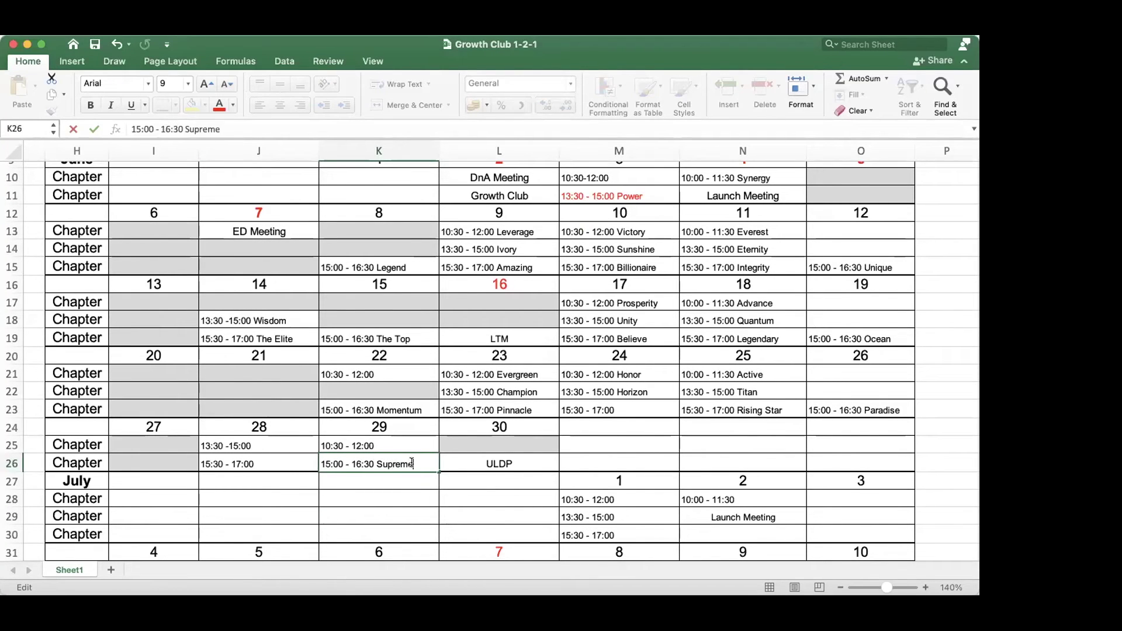
pyautogui.press('Return')
pyautogui.click(389, 443)
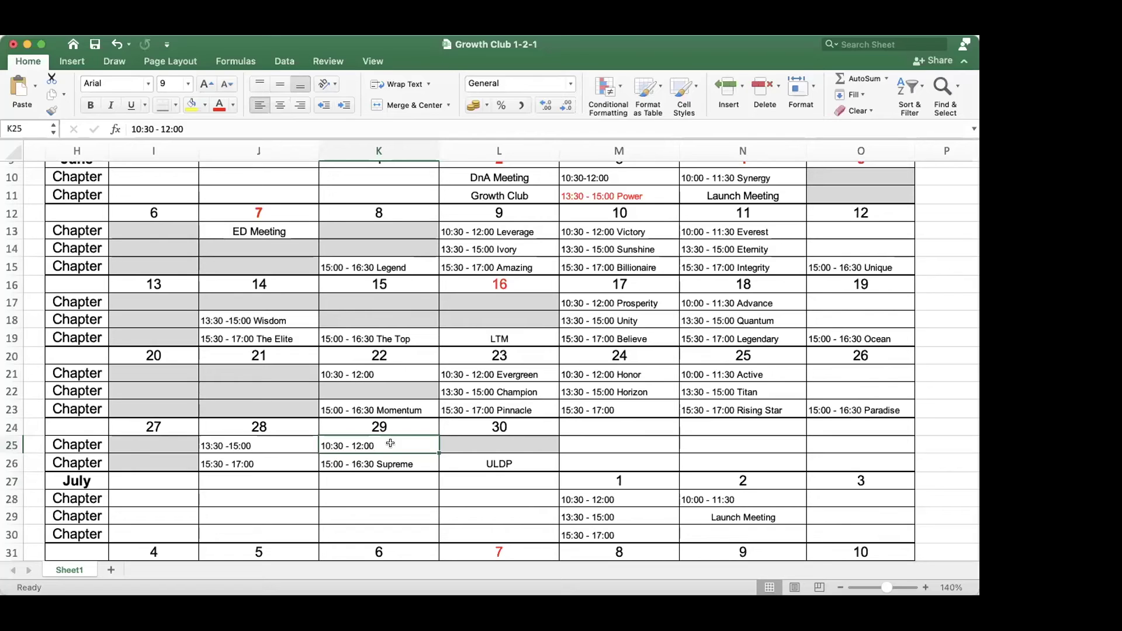
pyautogui.doubleClick(400, 438)
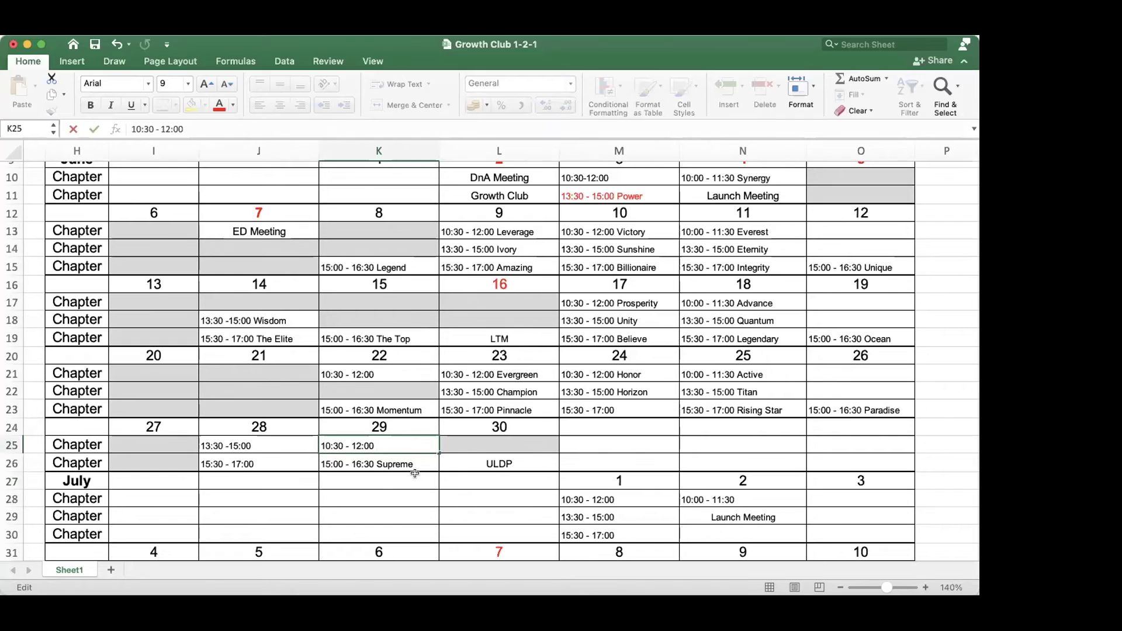
pyautogui.scroll(1, 757, 411)
pyautogui.hscroll(1, 757, 411)
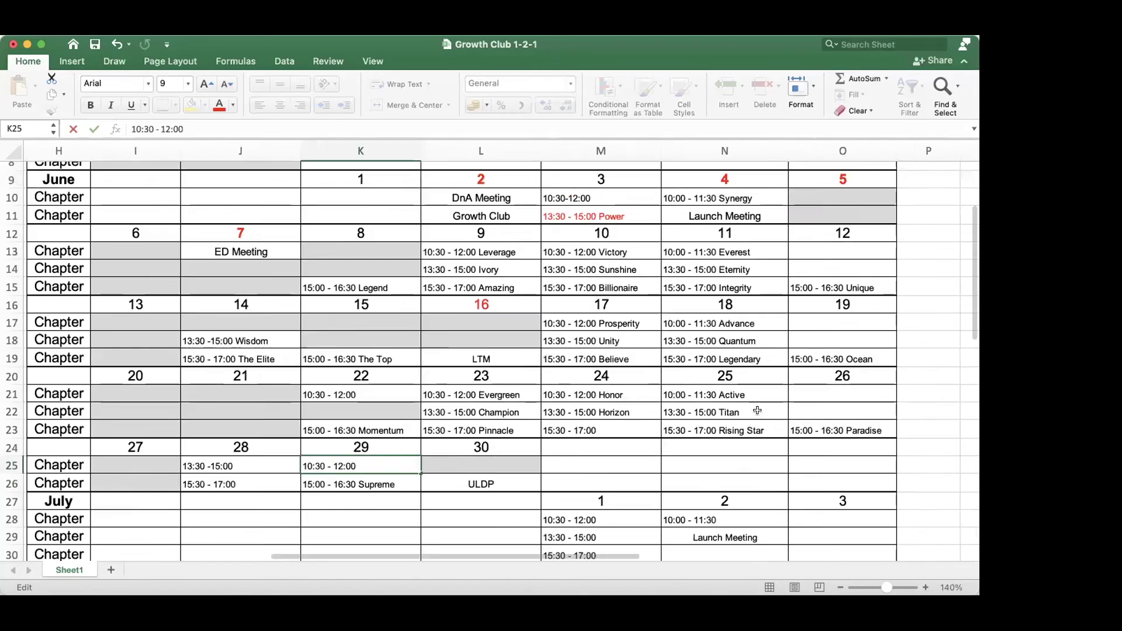
pyautogui.scroll(5, 757, 411)
pyautogui.hscroll(1, 757, 410)
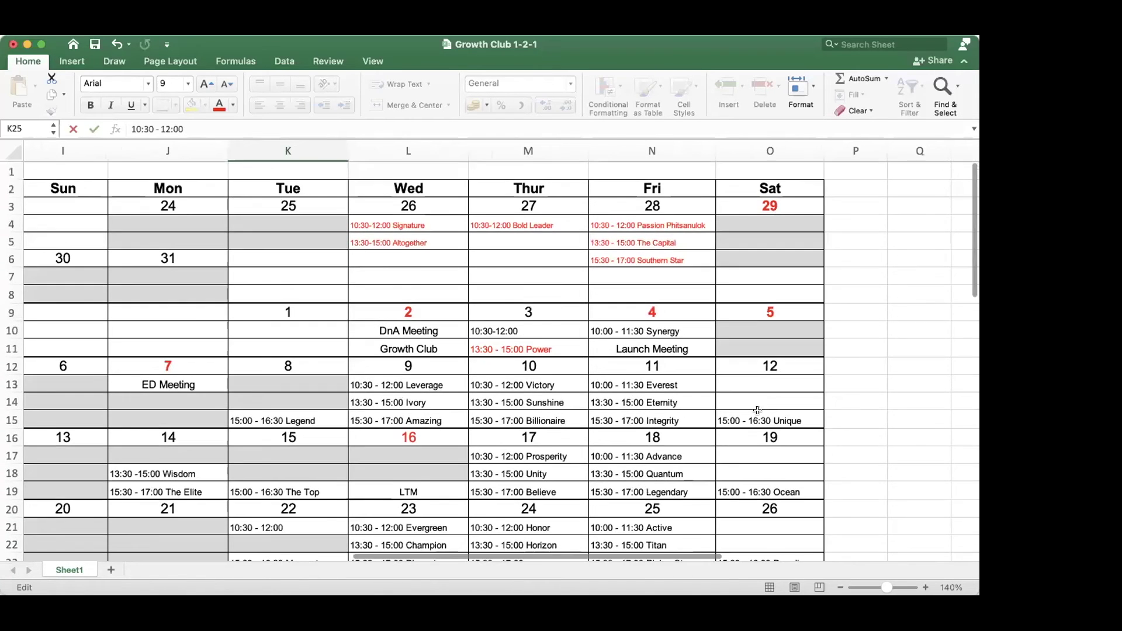
pyautogui.click(679, 341)
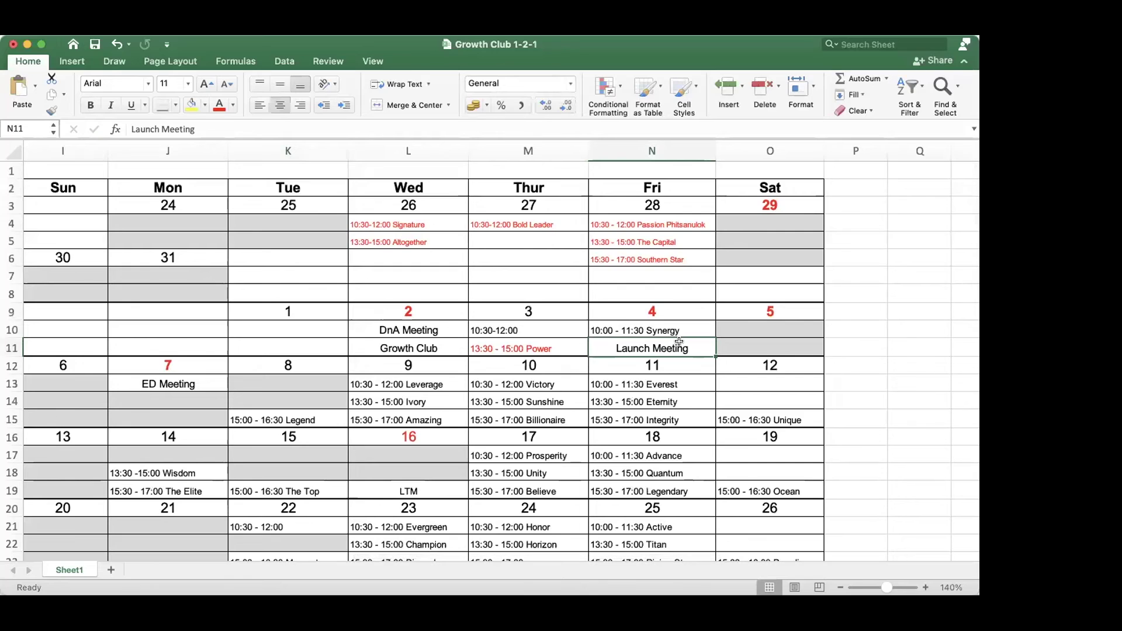
# Change the font color of the Friday July 2 date to red, above its Launch Meeting entry.
pyautogui.scroll(-3, 670, 409)
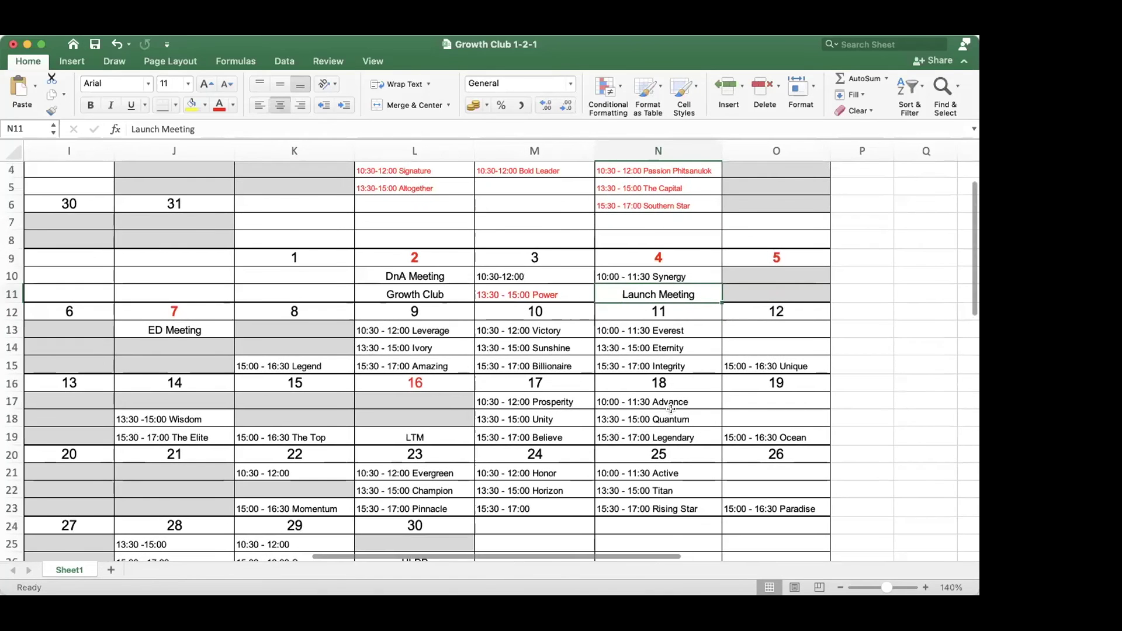
pyautogui.scroll(-5, 671, 409)
pyautogui.hscroll(-1, 671, 408)
pyautogui.scroll(-5, 670, 409)
pyautogui.hscroll(-1, 670, 409)
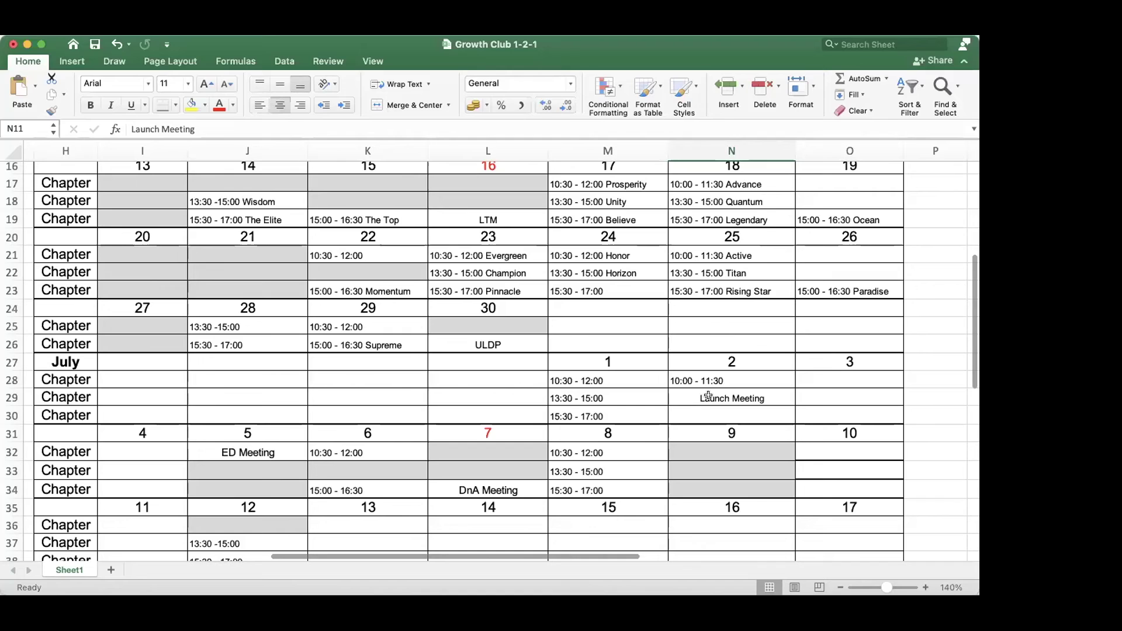
pyautogui.click(725, 362)
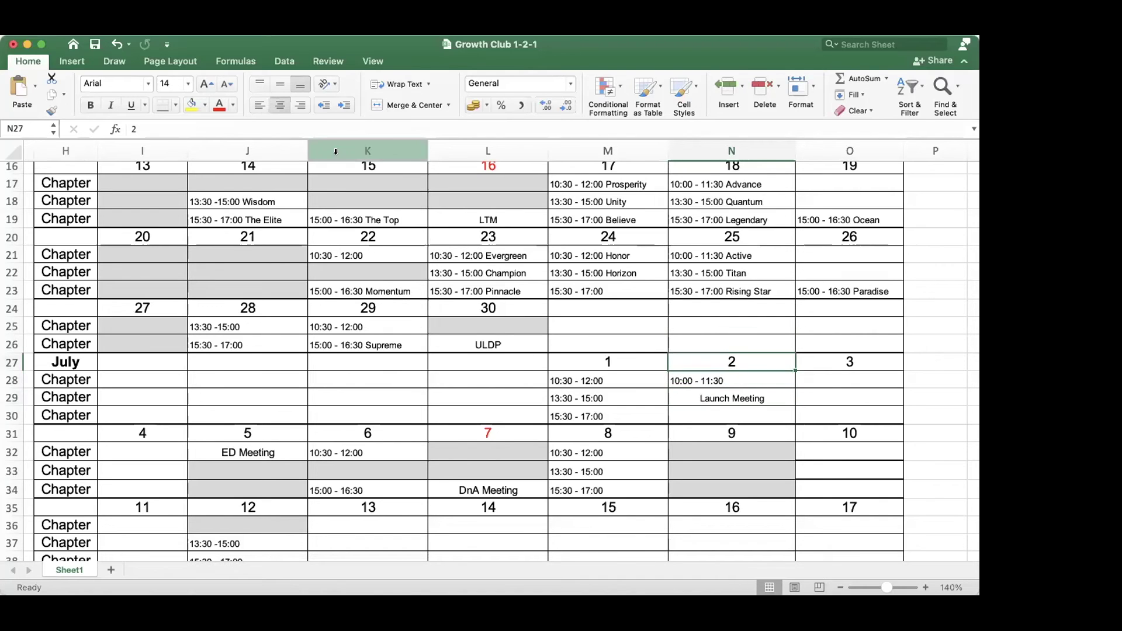
pyautogui.press('super+z')
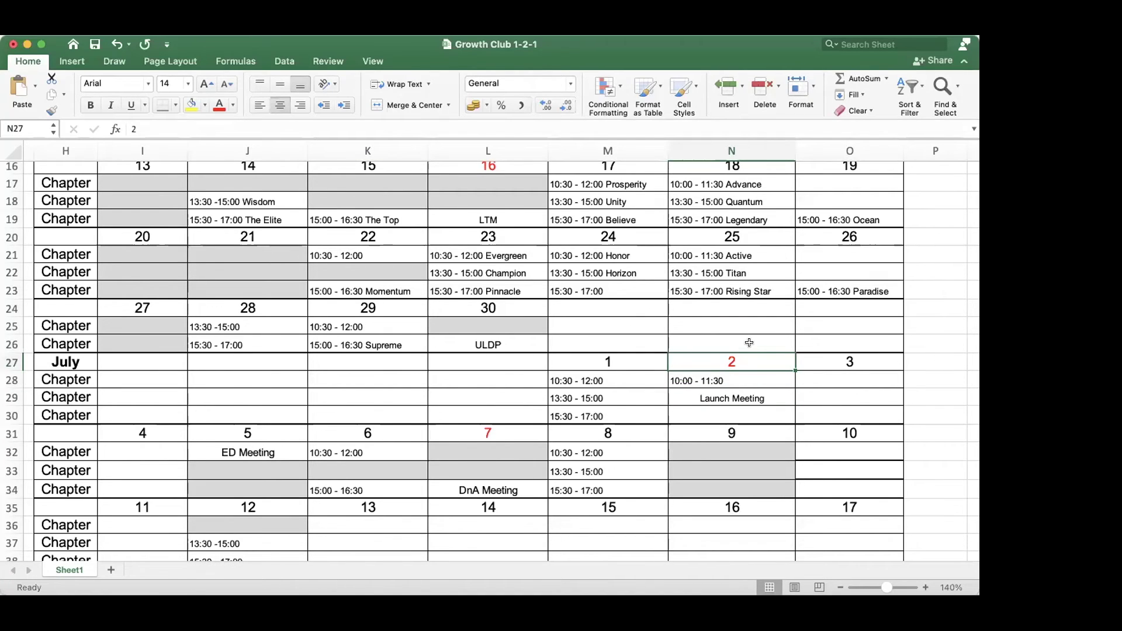
# Examine the Thursday July 1 slots and the whole May to July calendar for slots still lacking a chapter name.
pyautogui.click(604, 407)
pyautogui.click(615, 383)
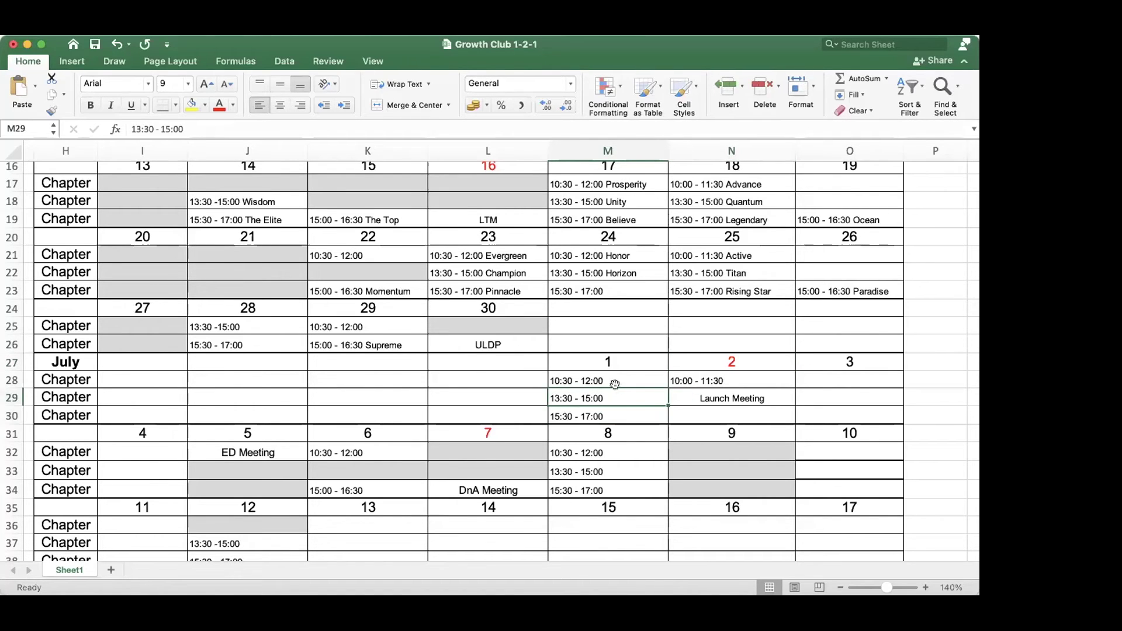
pyautogui.press('Down')
pyautogui.scroll(10, 452, 262)
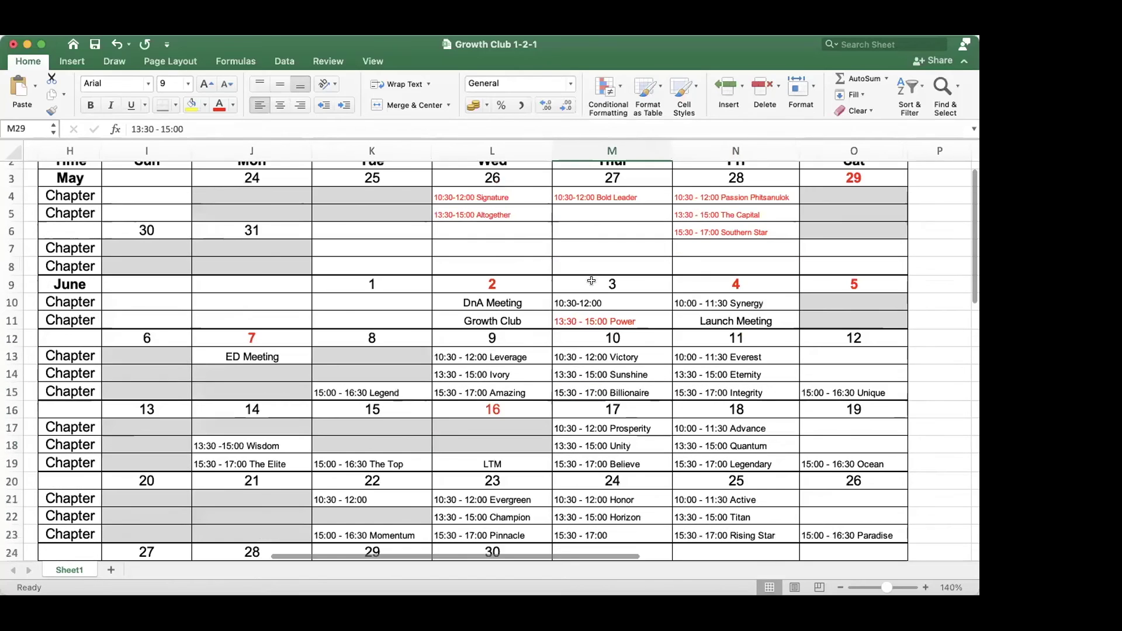
pyautogui.scroll(-2, 591, 281)
pyautogui.hscroll(1, 591, 281)
pyautogui.scroll(1, 591, 281)
pyautogui.hscroll(1, 591, 281)
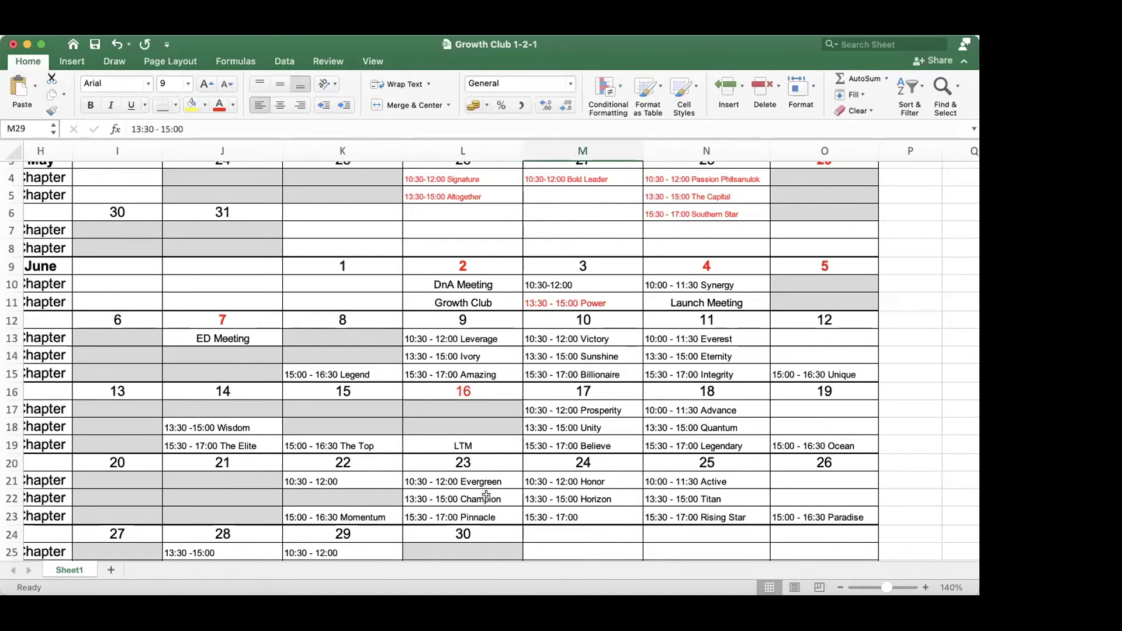
pyautogui.scroll(-4, 374, 510)
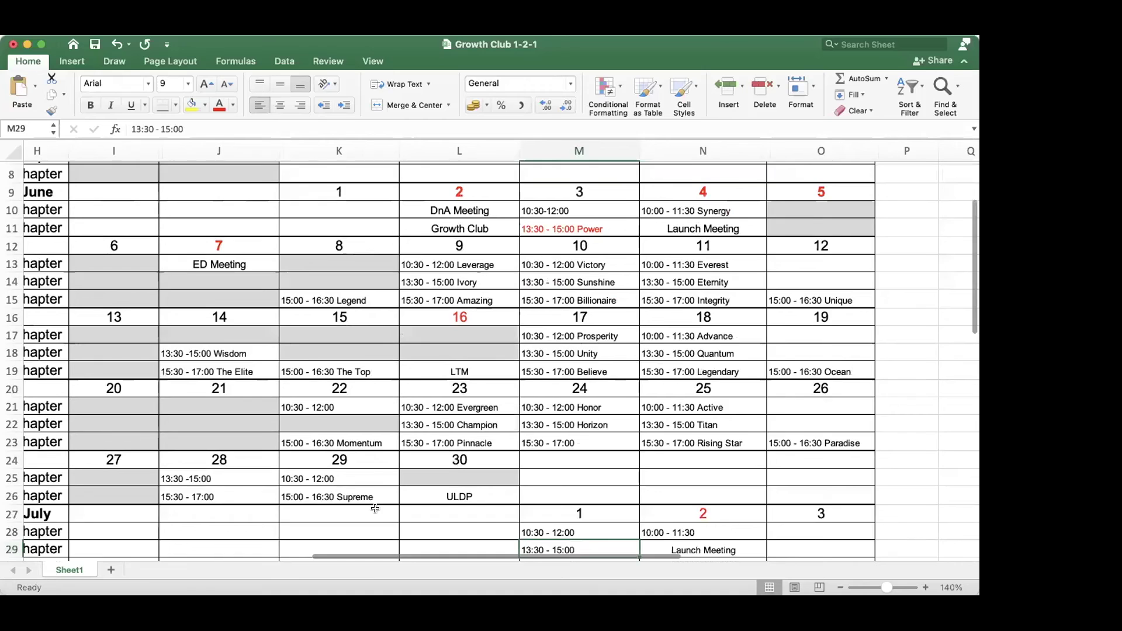
pyautogui.scroll(-5, 375, 509)
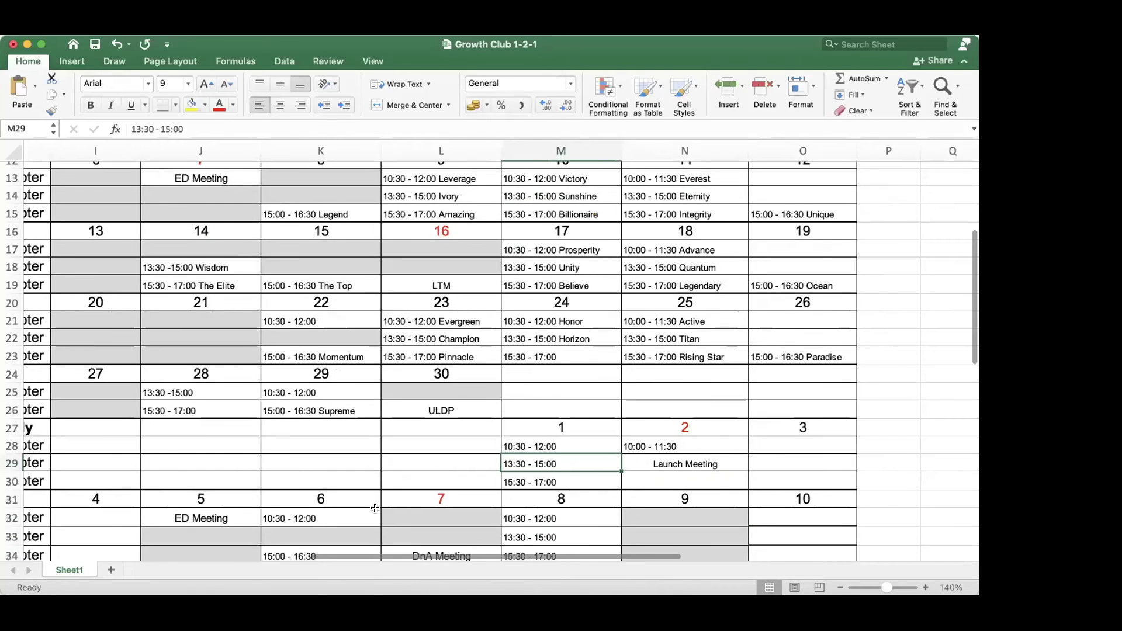
pyautogui.scroll(-5, 375, 508)
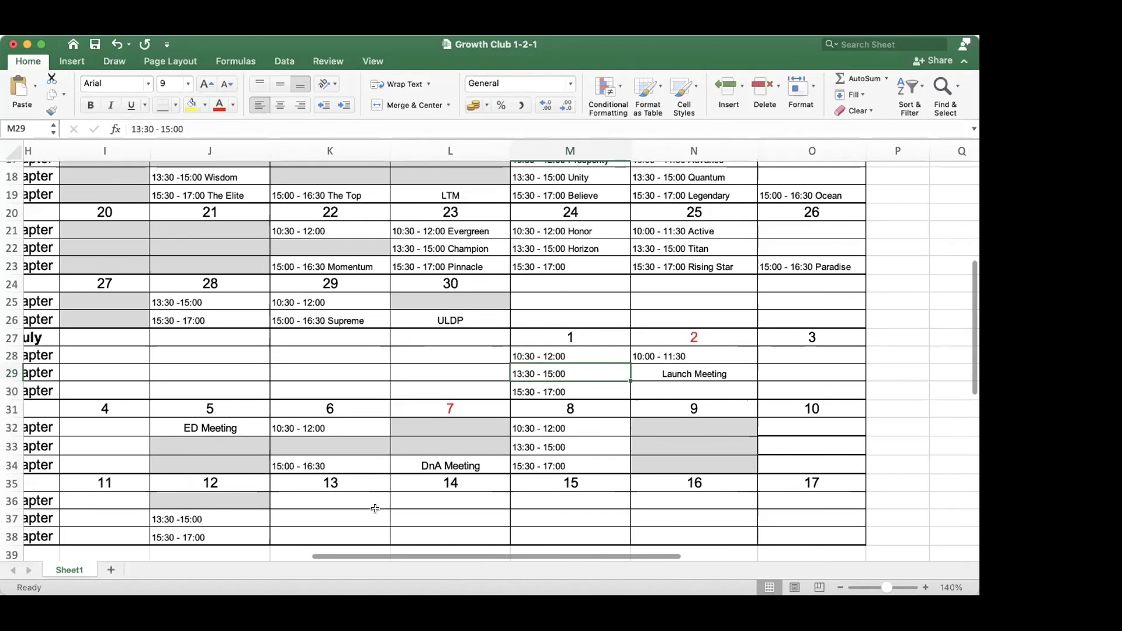
# Check the Tuesday July 6 slots and the June slots above them for missing chapter names.
pyautogui.scroll(2, 375, 508)
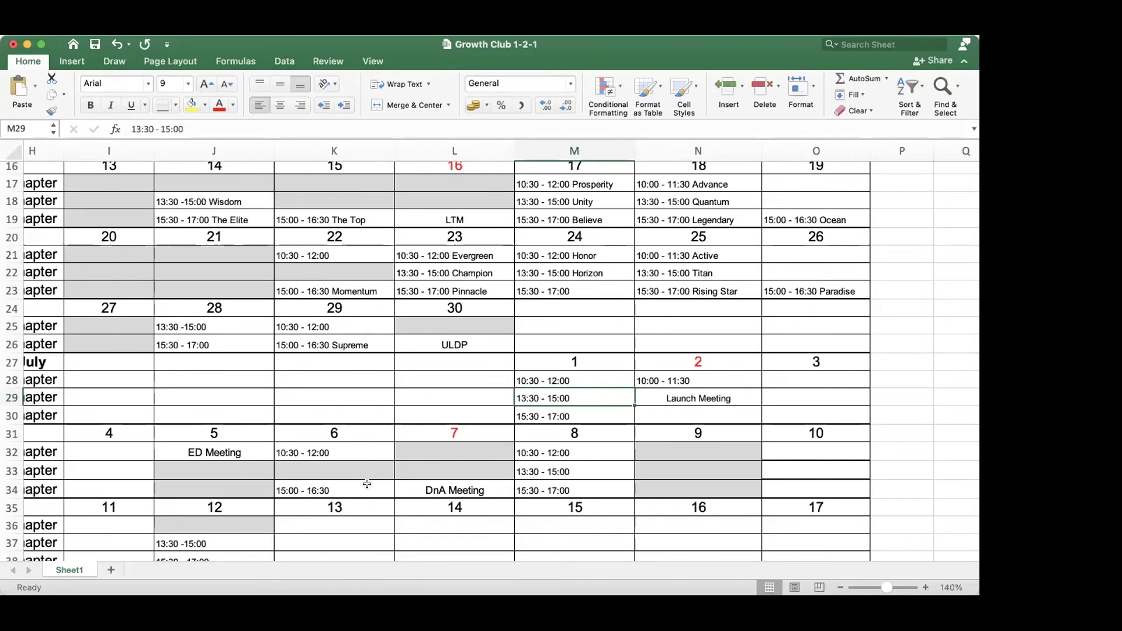
pyautogui.click(344, 485)
pyautogui.click(343, 449)
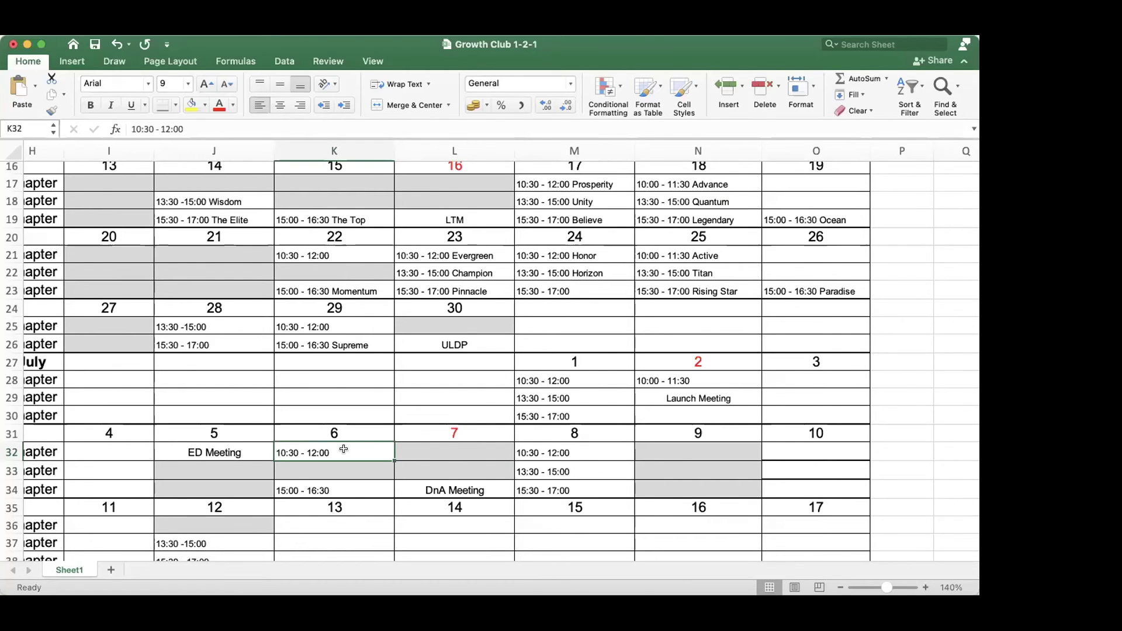
pyautogui.scroll(3, 343, 448)
pyautogui.scroll(6, 344, 449)
pyautogui.hscroll(-2, 343, 449)
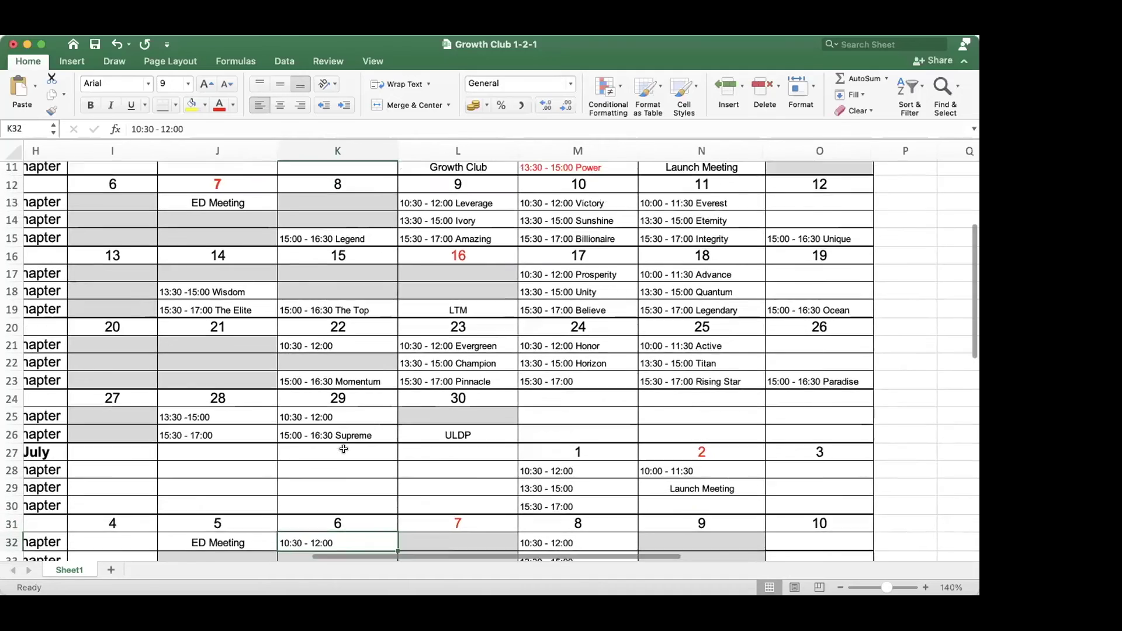
pyautogui.hscroll(1, 344, 449)
pyautogui.scroll(1, 343, 449)
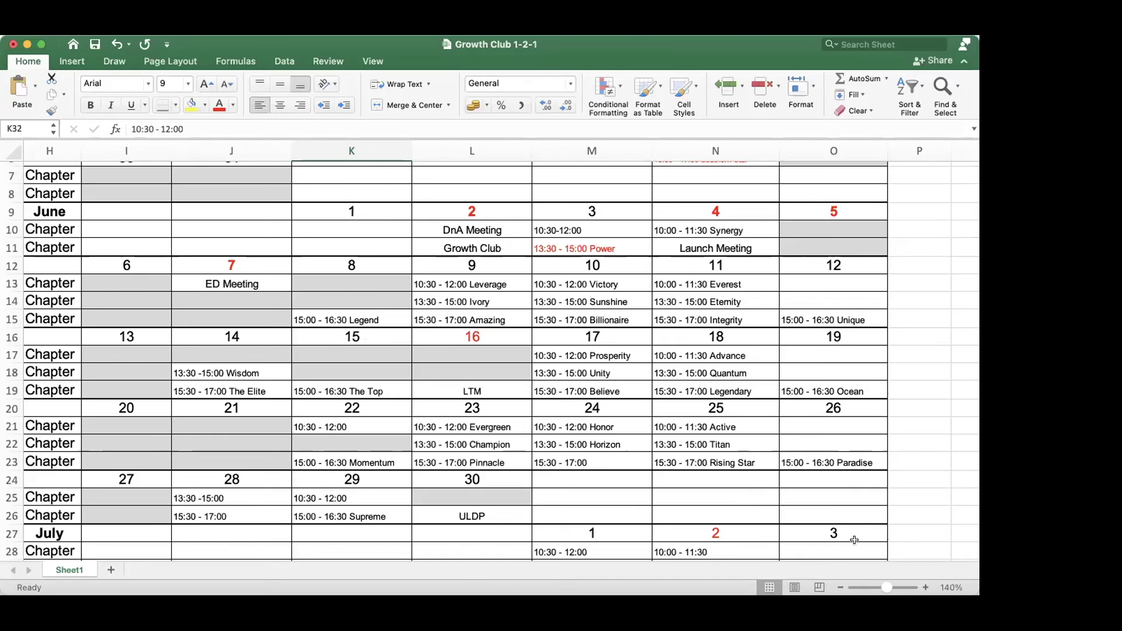
# Reduce the sheet zoom to 110% and review the June and early July slots together.
pyautogui.click(839, 586)
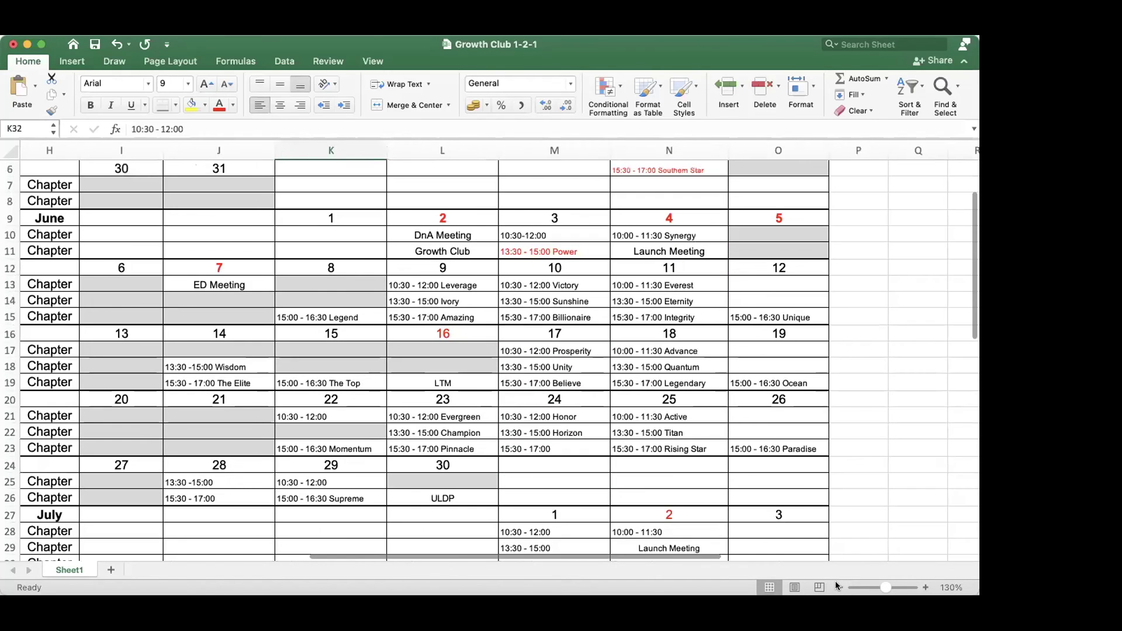
pyautogui.click(837, 586)
pyautogui.click(837, 585)
pyautogui.hscroll(-2, 824, 482)
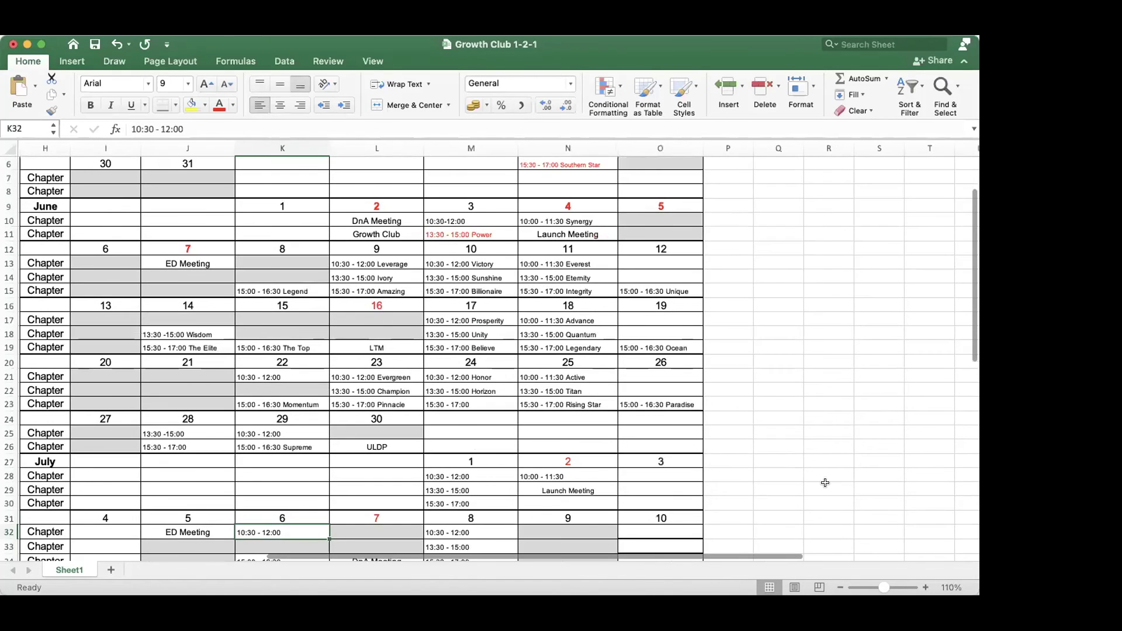
pyautogui.scroll(-2, 825, 482)
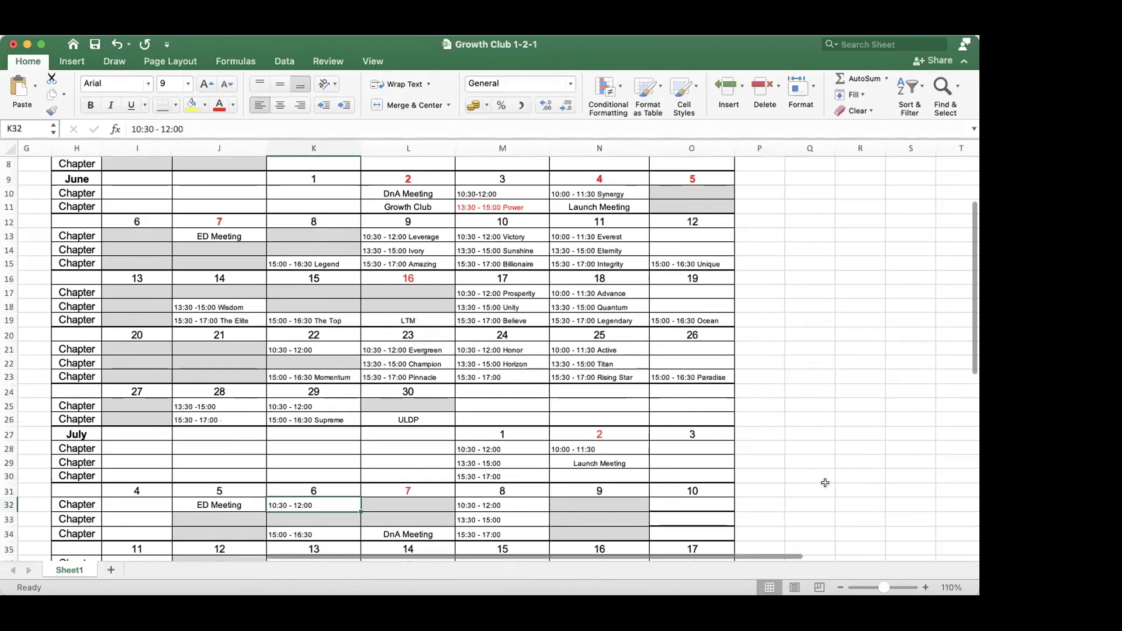
pyautogui.hscroll(-1, 825, 482)
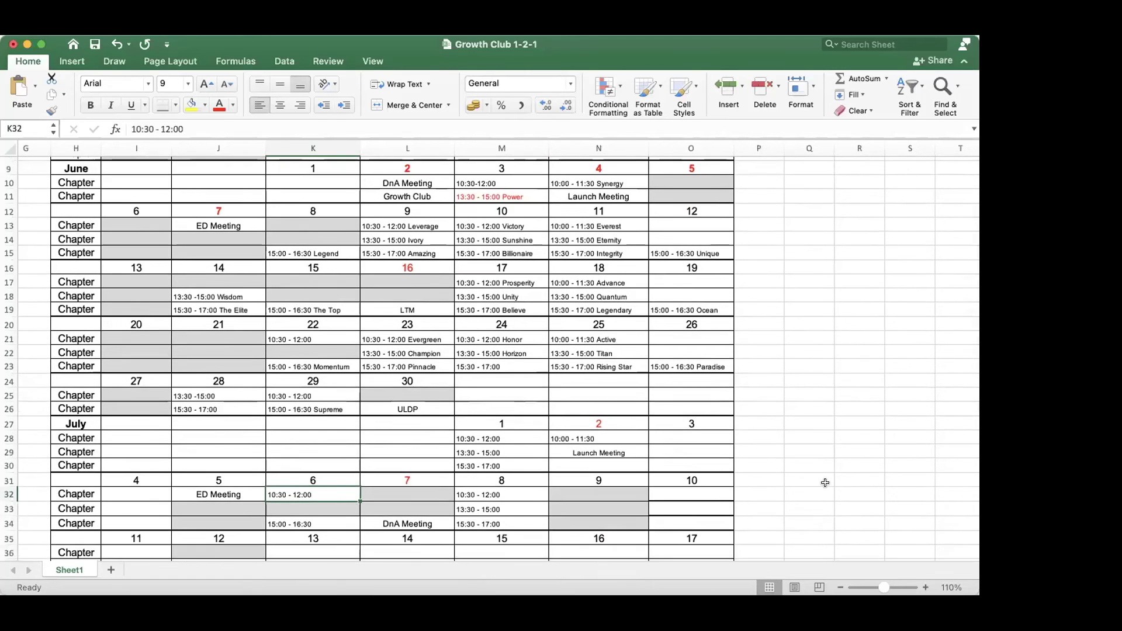
pyautogui.scroll(-1, 824, 482)
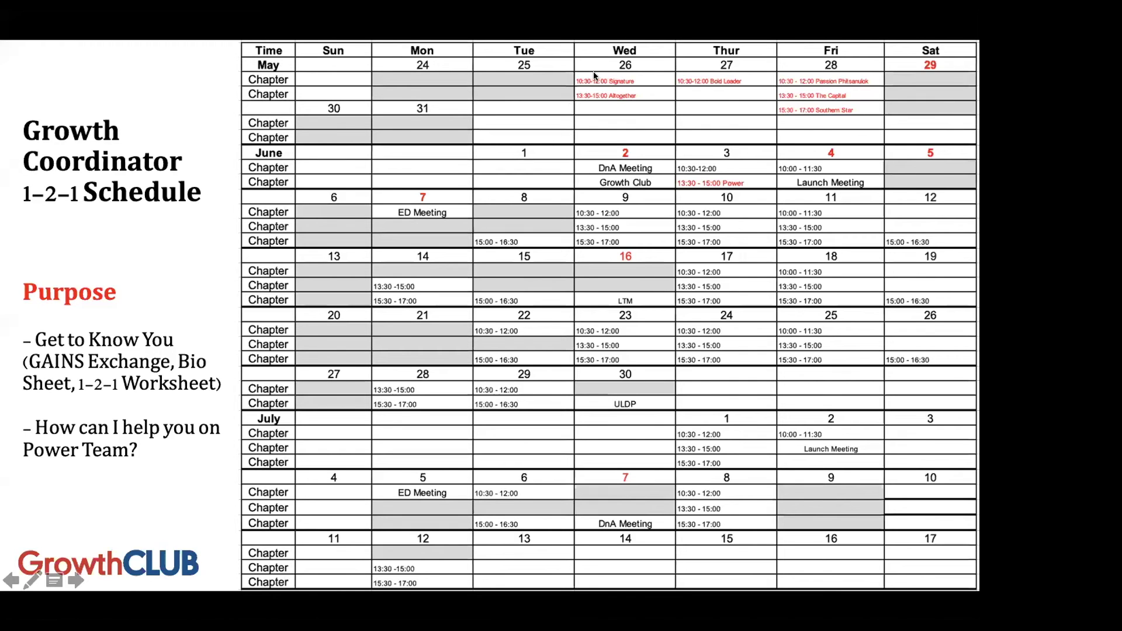
pyautogui.click(722, 218)
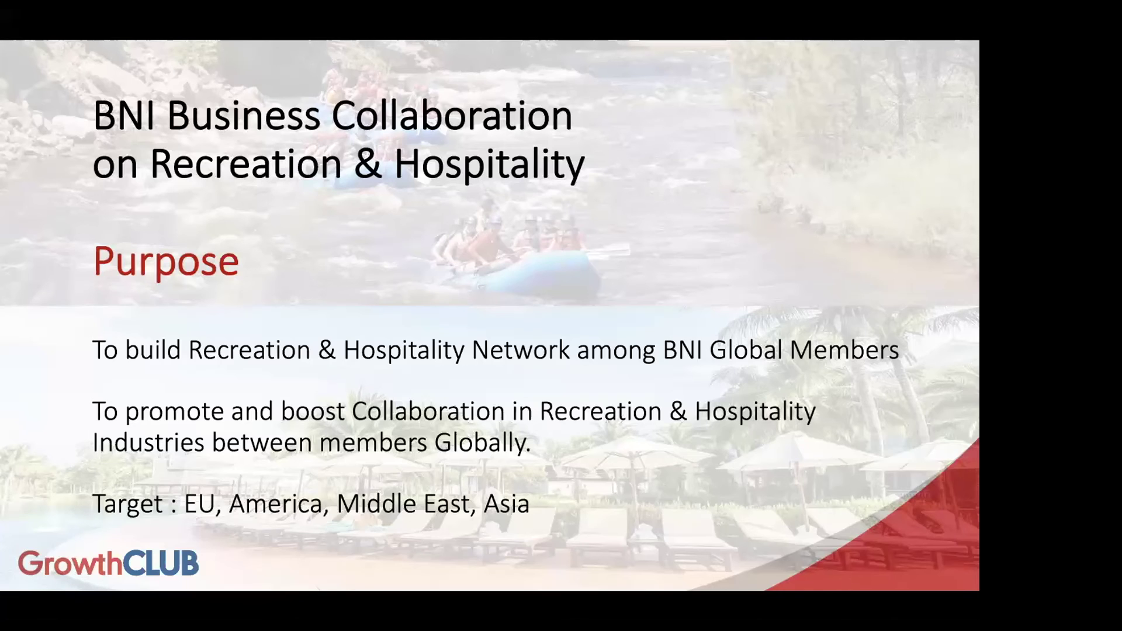
pyautogui.press('Left')
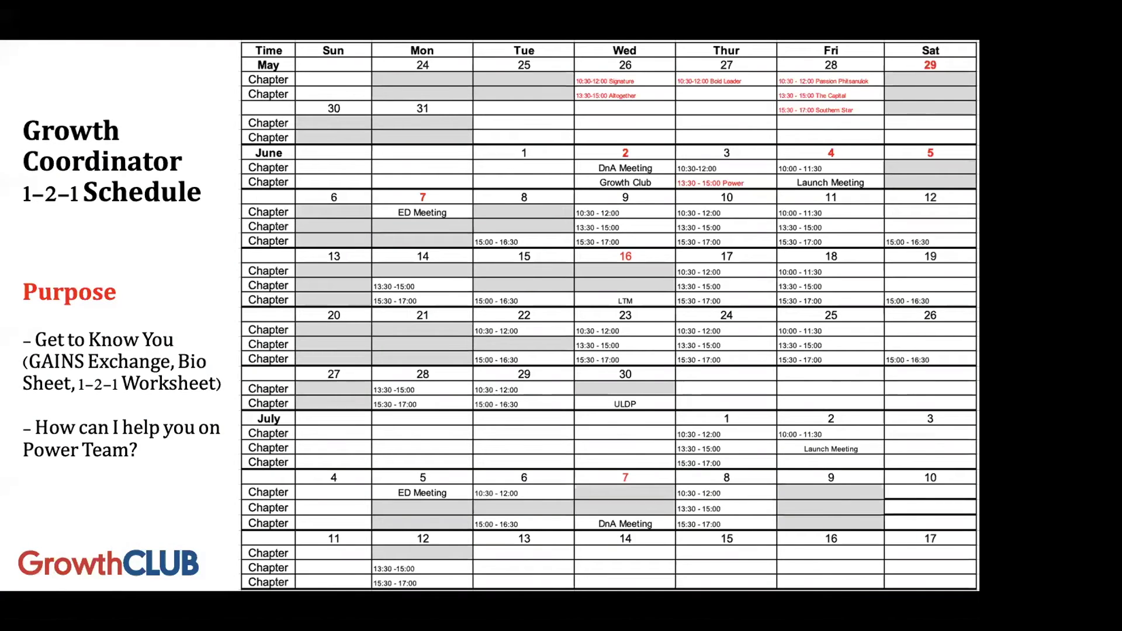
pyautogui.press('Right')
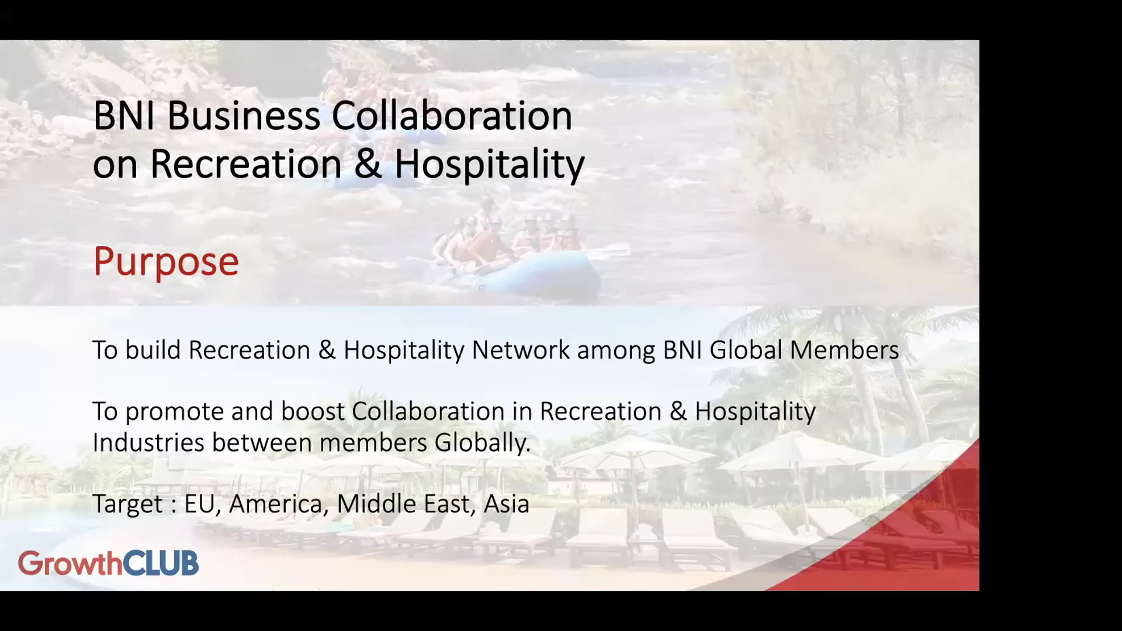